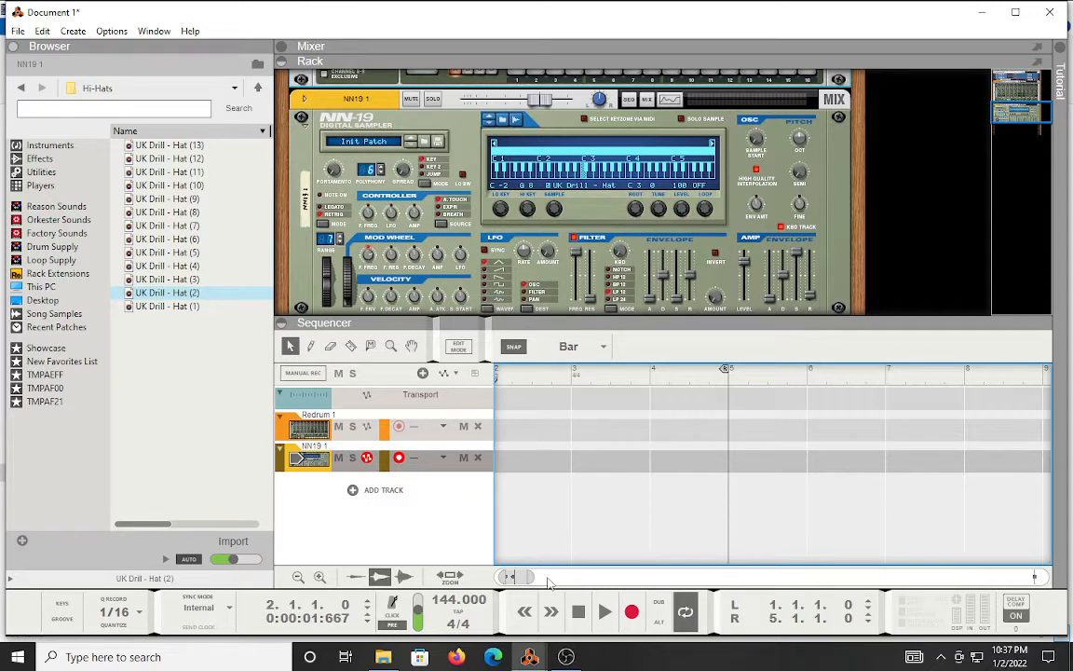
Return to the song start, turn on the metronome click and record a four-bar hi-hat pattern on the NN19 1 track.
drag(522, 577, 510, 577)
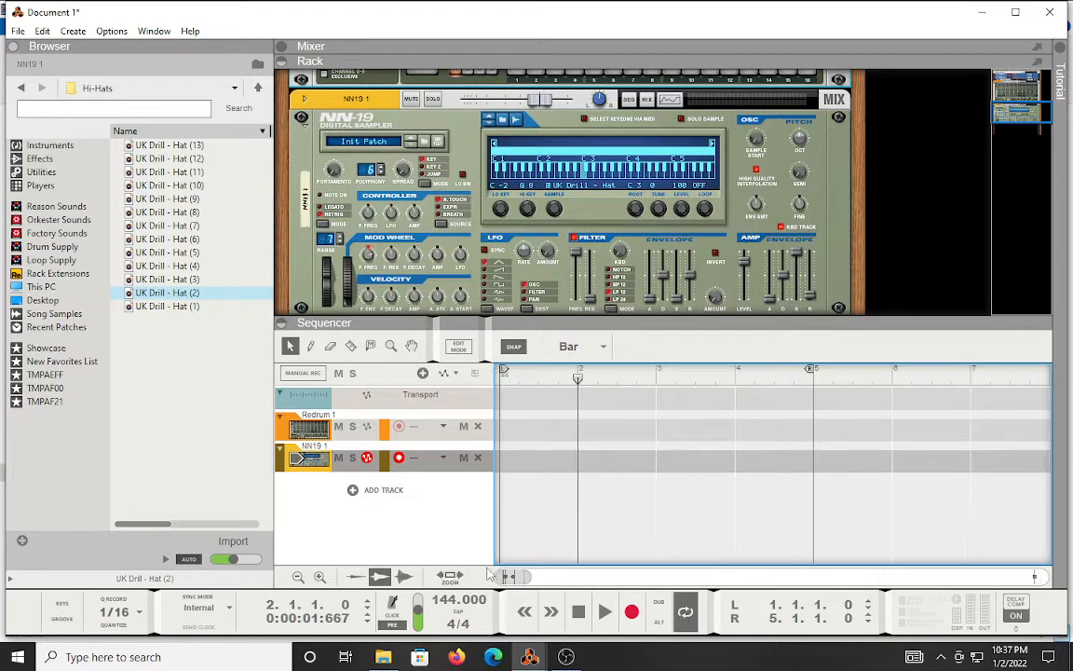
click(582, 622)
click(583, 622)
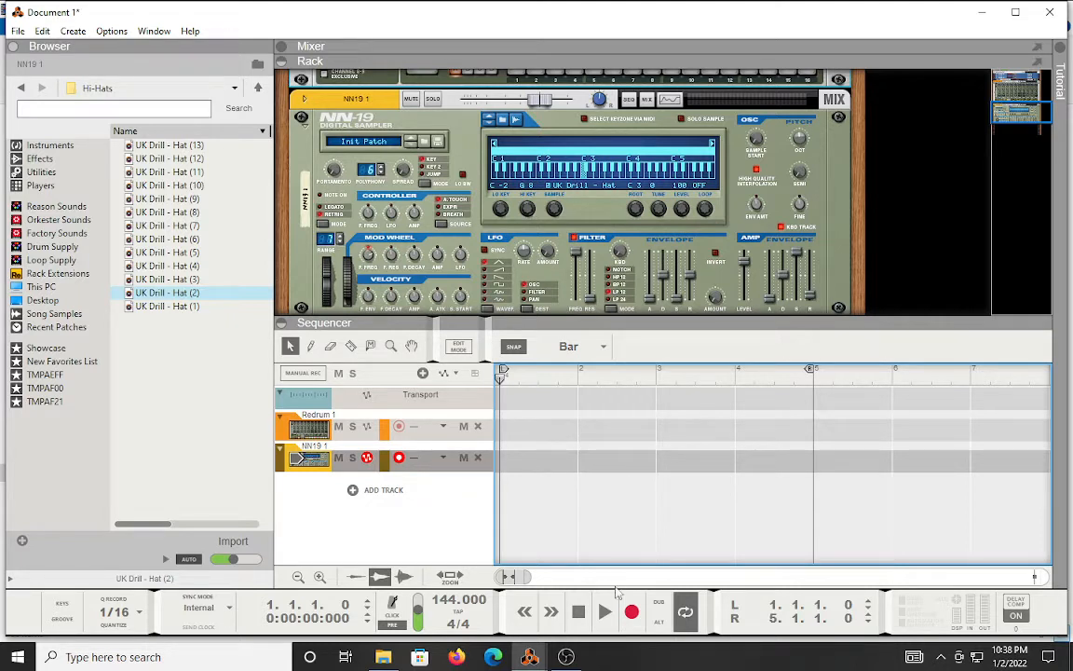
click(386, 617)
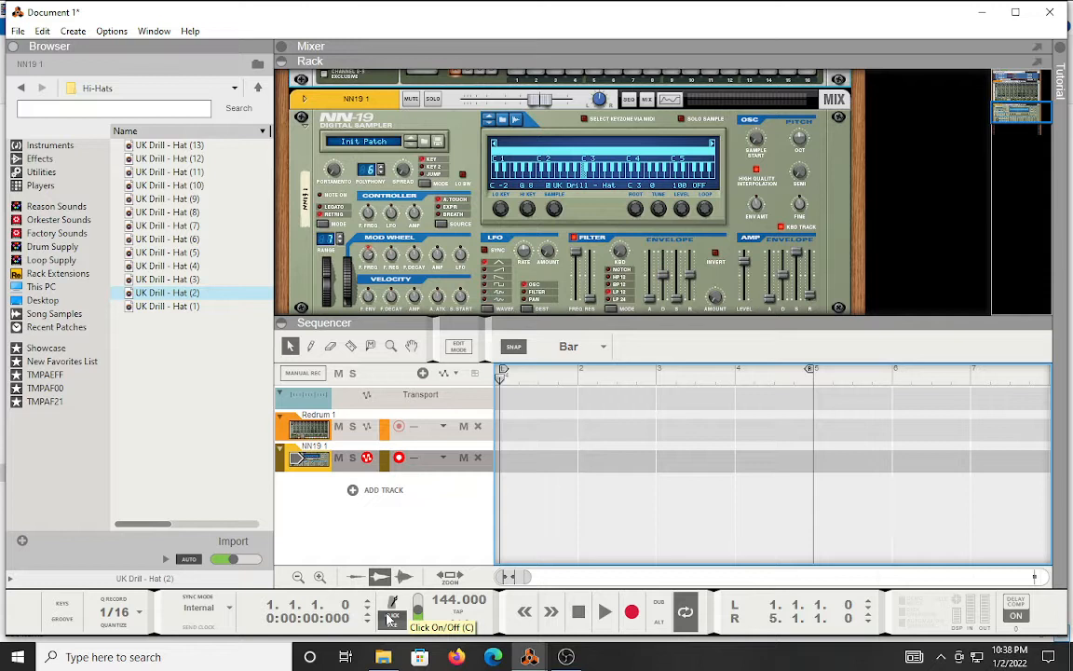
click(630, 619)
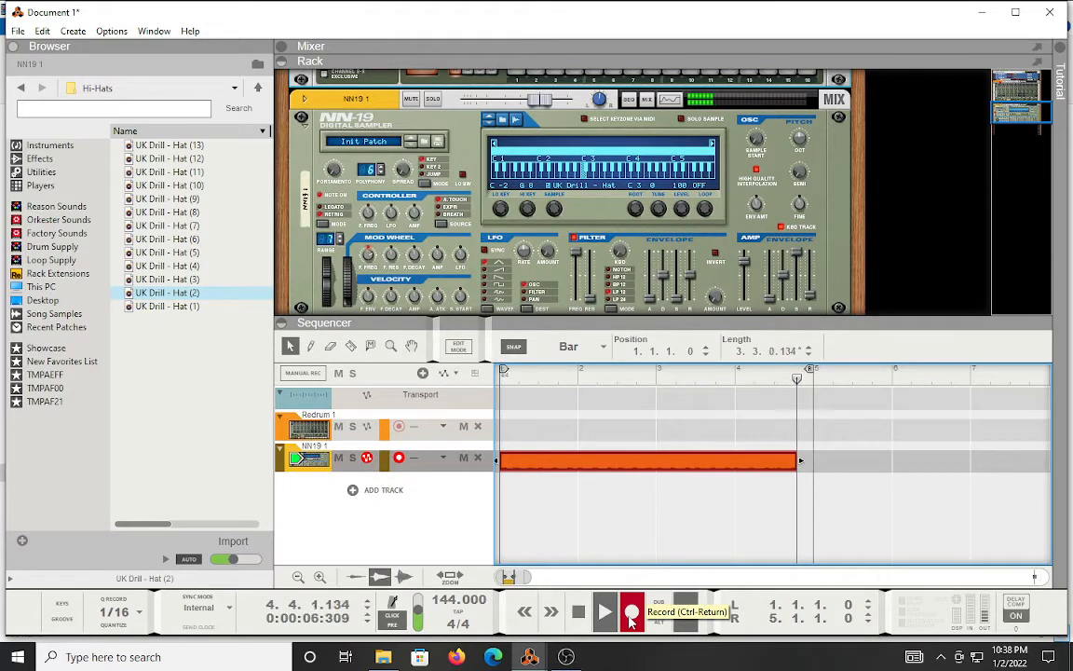
click(632, 618)
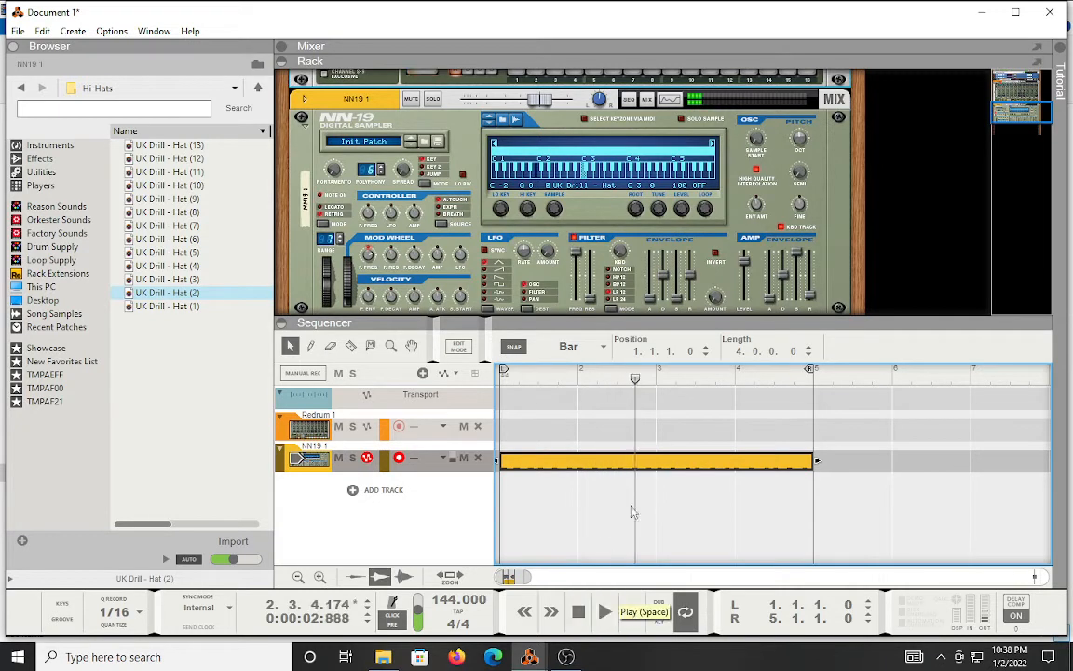
Play back the recorded hi-hat clip from bar 1 to check its rhythm.
right_click(652, 460)
click(685, 433)
click(579, 615)
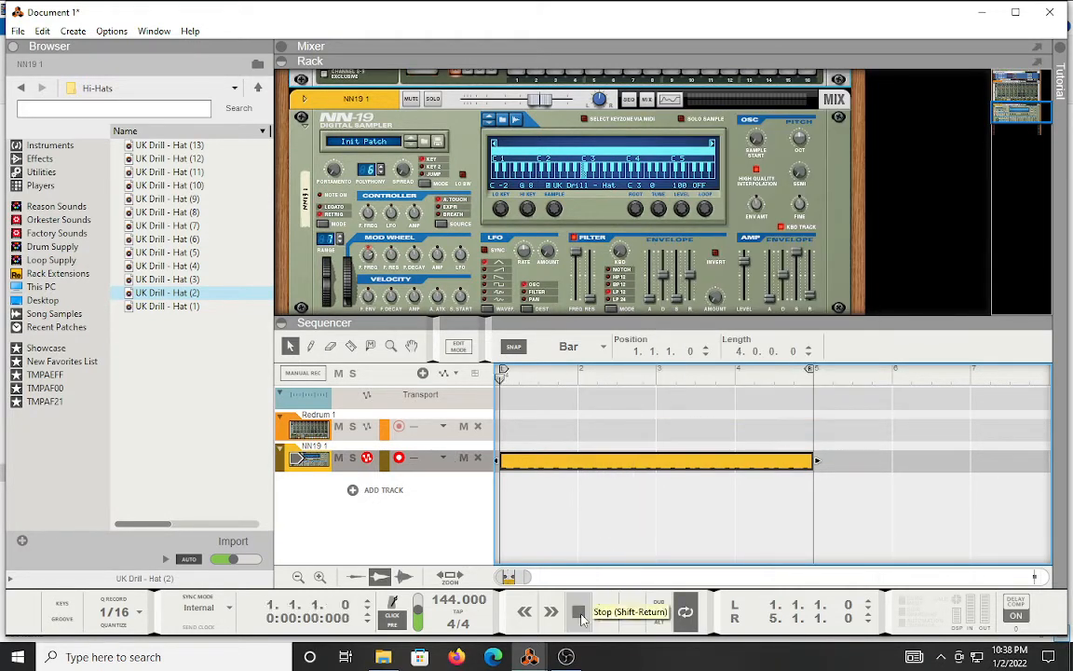
click(605, 613)
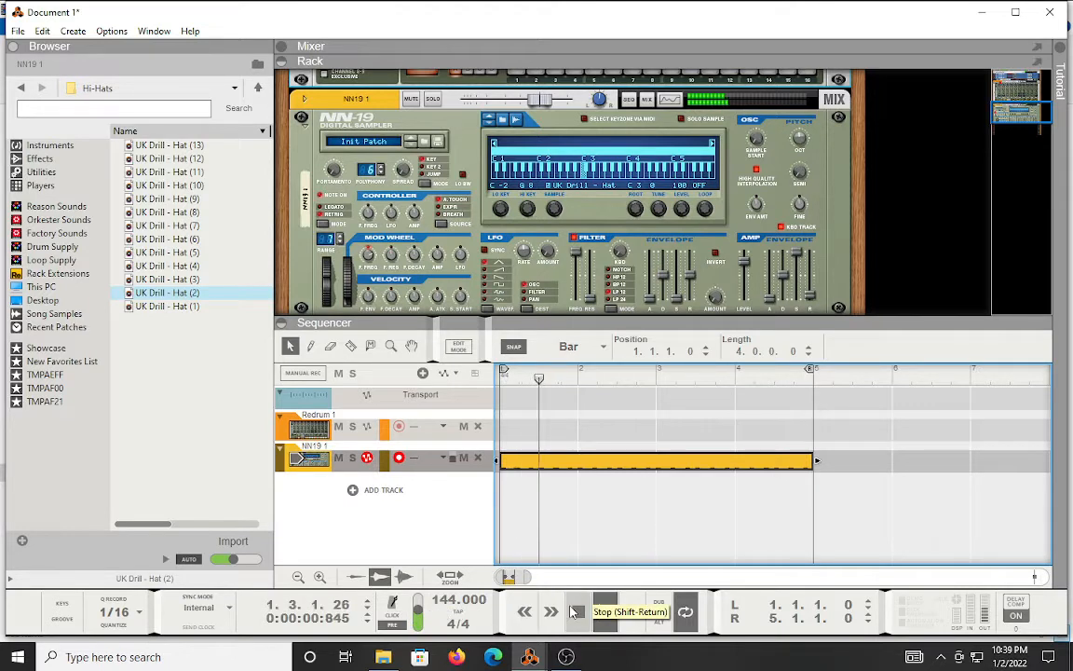
click(575, 612)
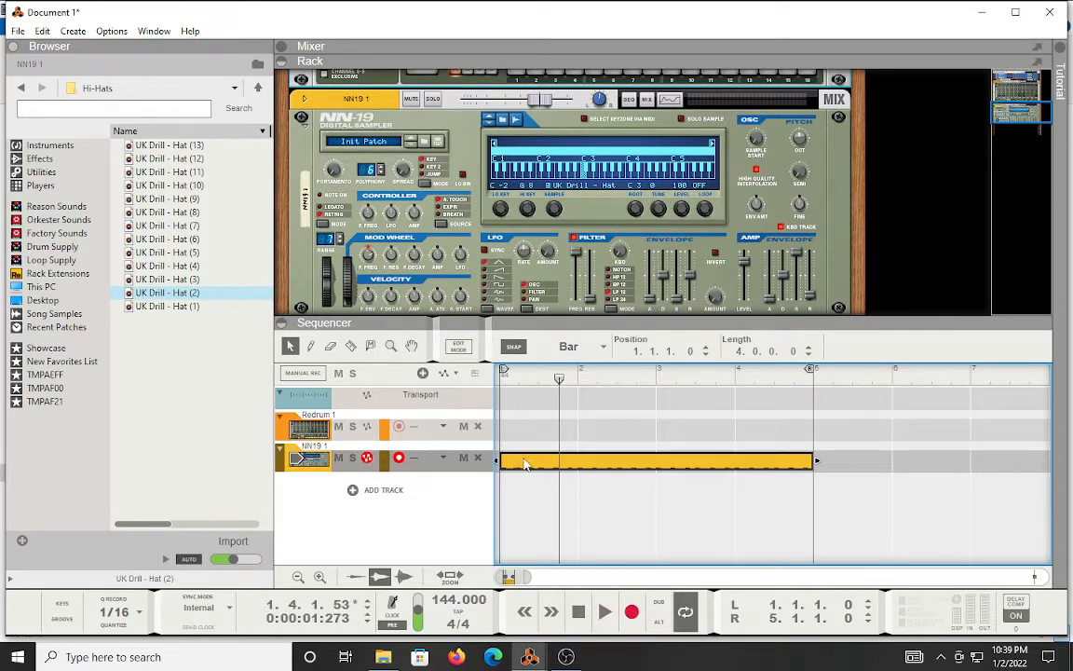
Open the hi-hat clip's notes in an enlarged sequencer view and play the clip from bar 1.
double_click(556, 460)
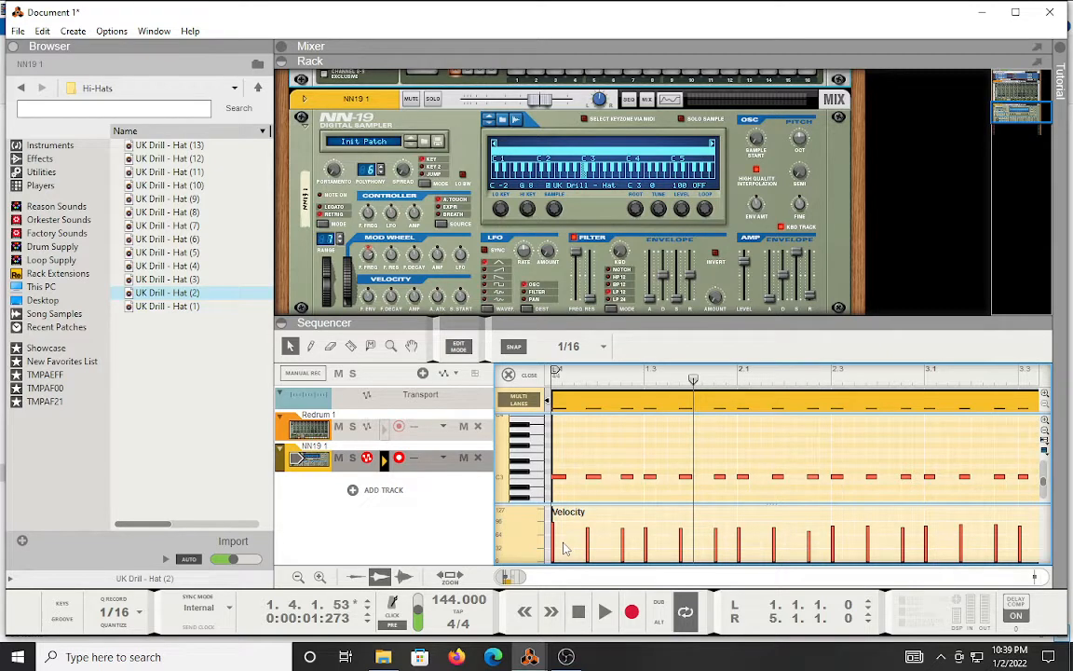
key(F7)
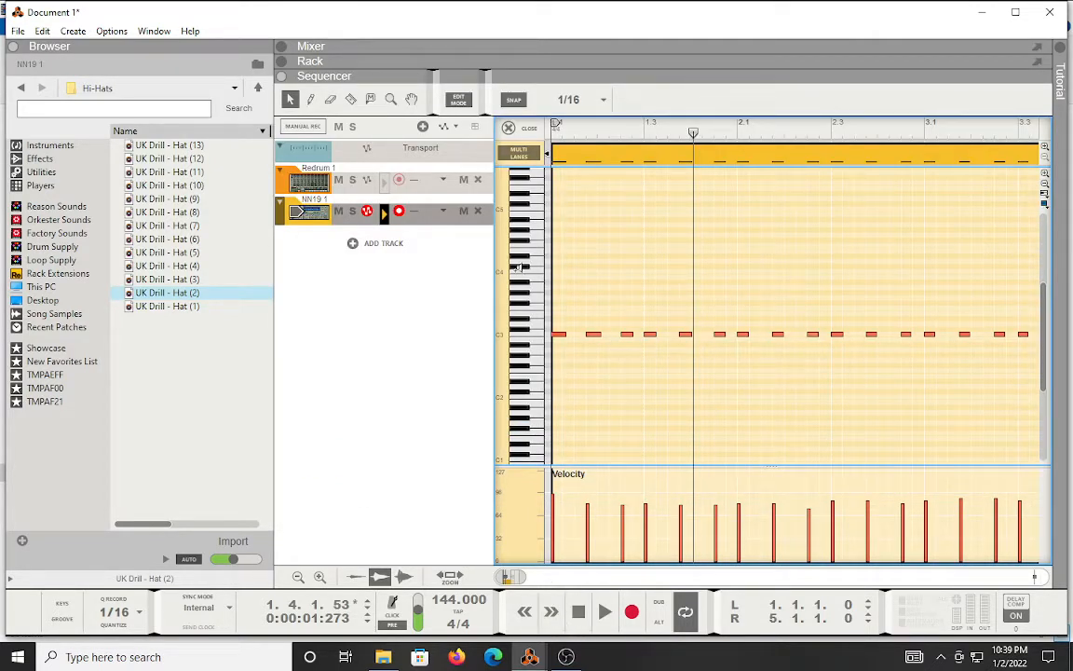
click(553, 122)
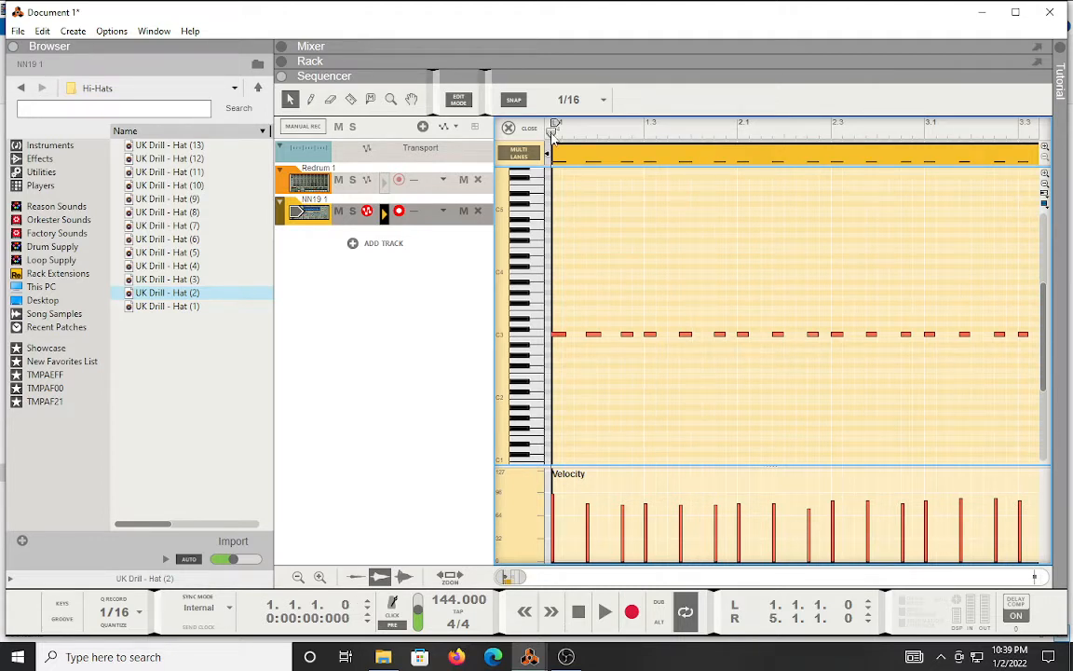
key(space)
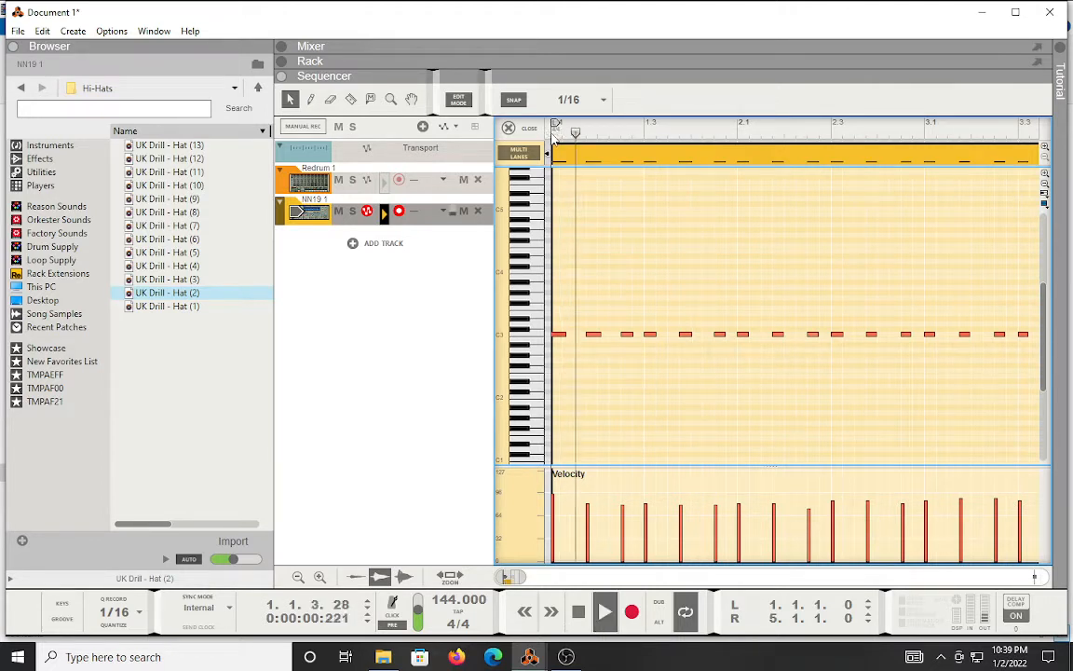
Draw 1/16 C3 notes at 1.1.2 and 1.1.3, then lower both velocities, setting the second to 52.
click(312, 100)
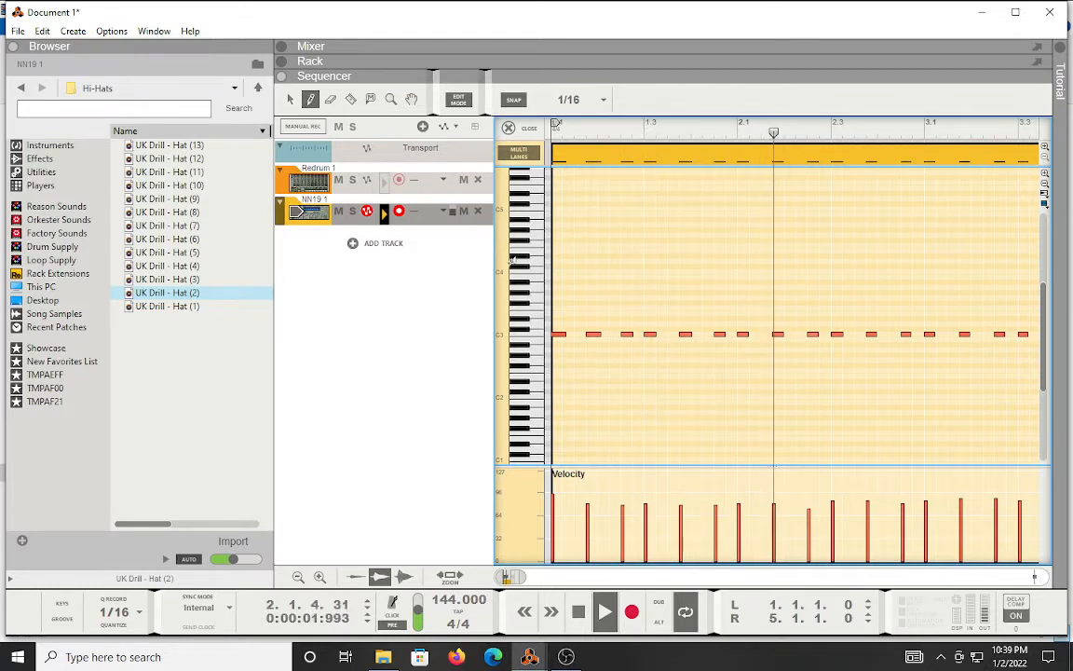
click(572, 332)
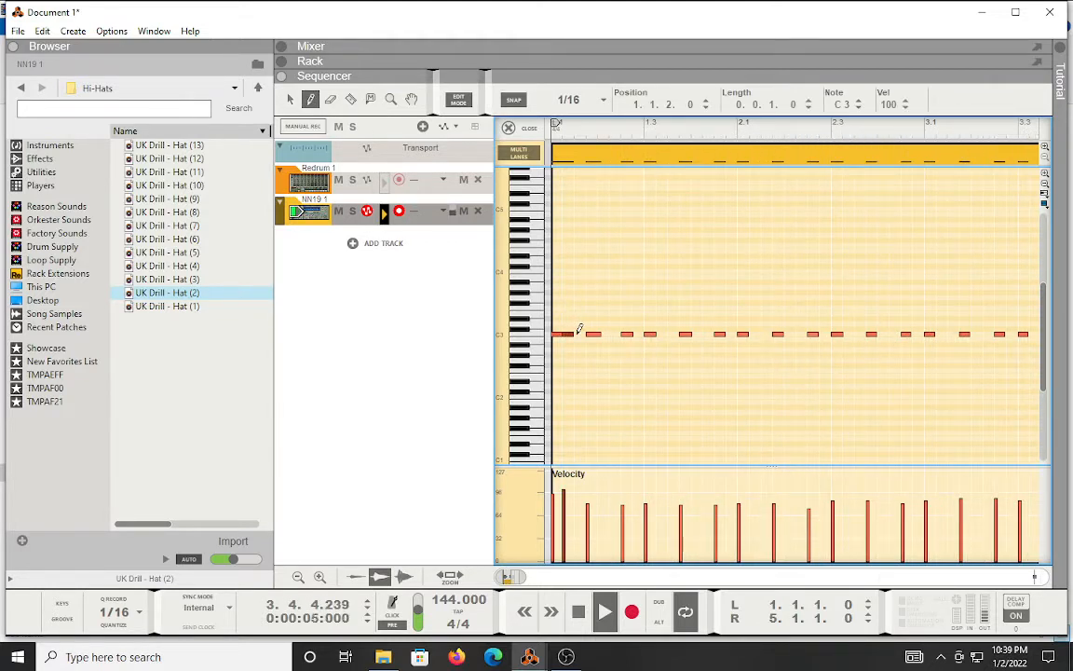
click(578, 333)
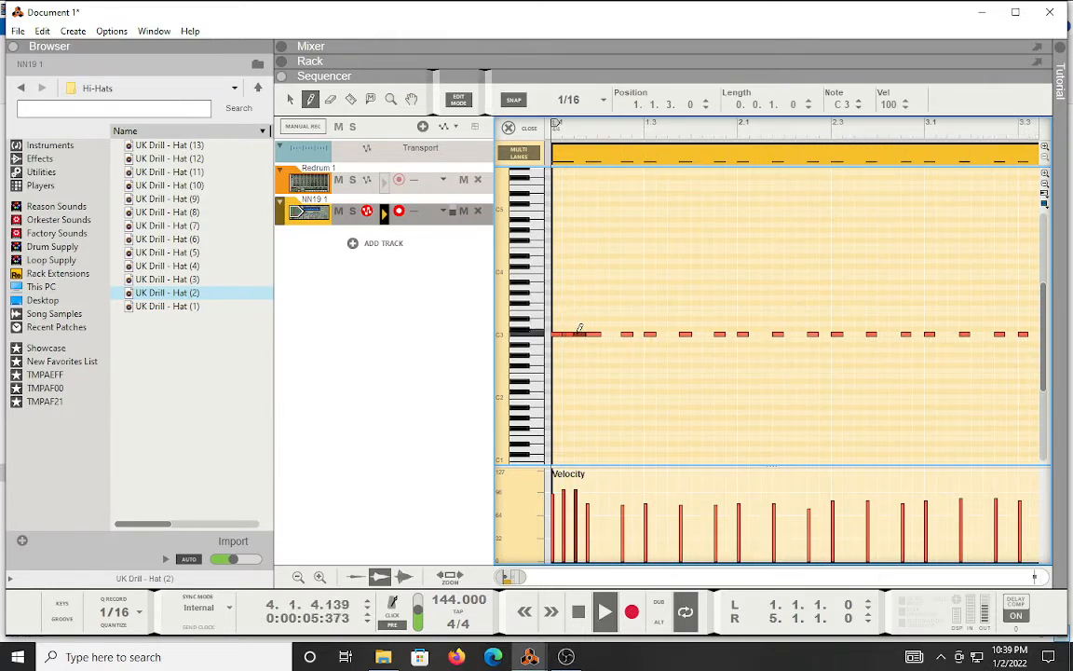
click(564, 533)
click(576, 523)
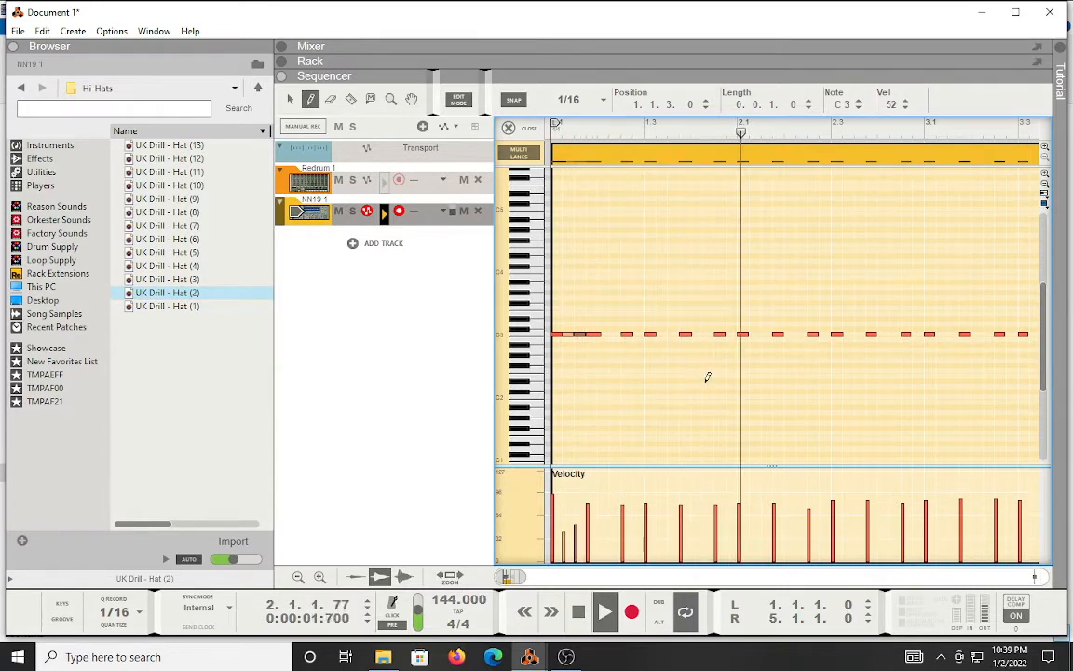
Add C3 notes at 1.4.4 and 2.4.4 and set their velocities to 49 and 56.
click(731, 334)
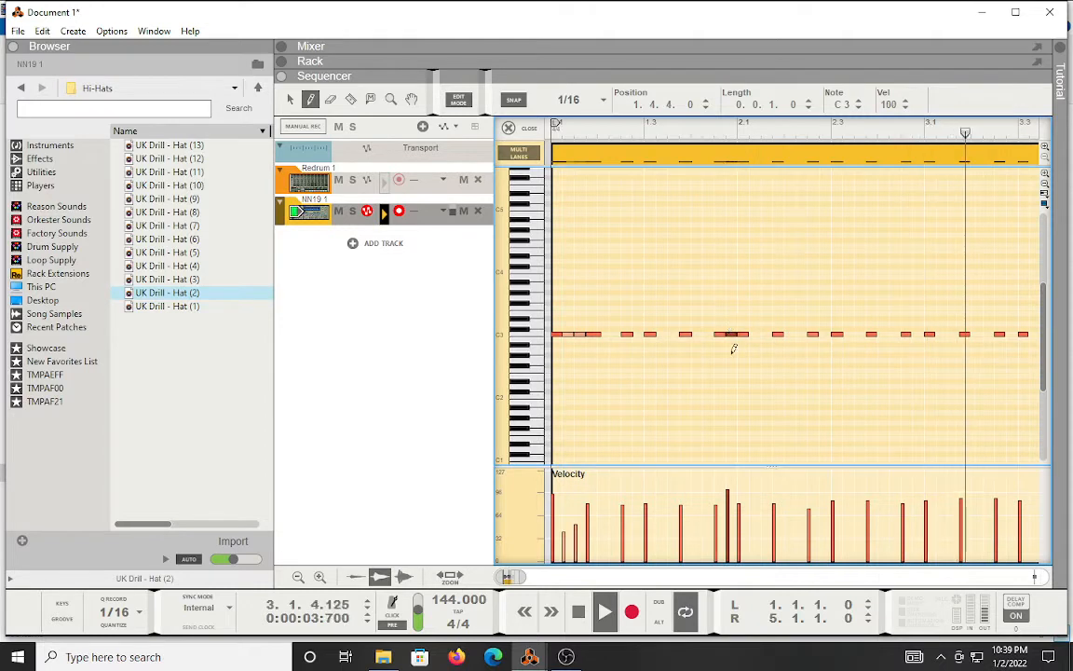
click(733, 520)
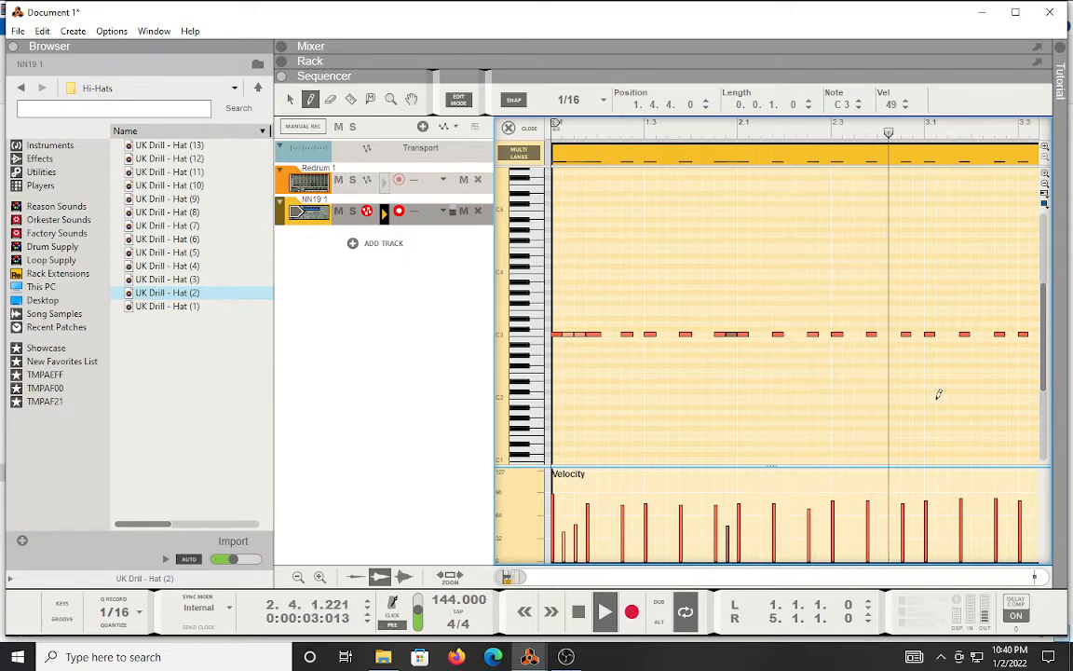
click(919, 332)
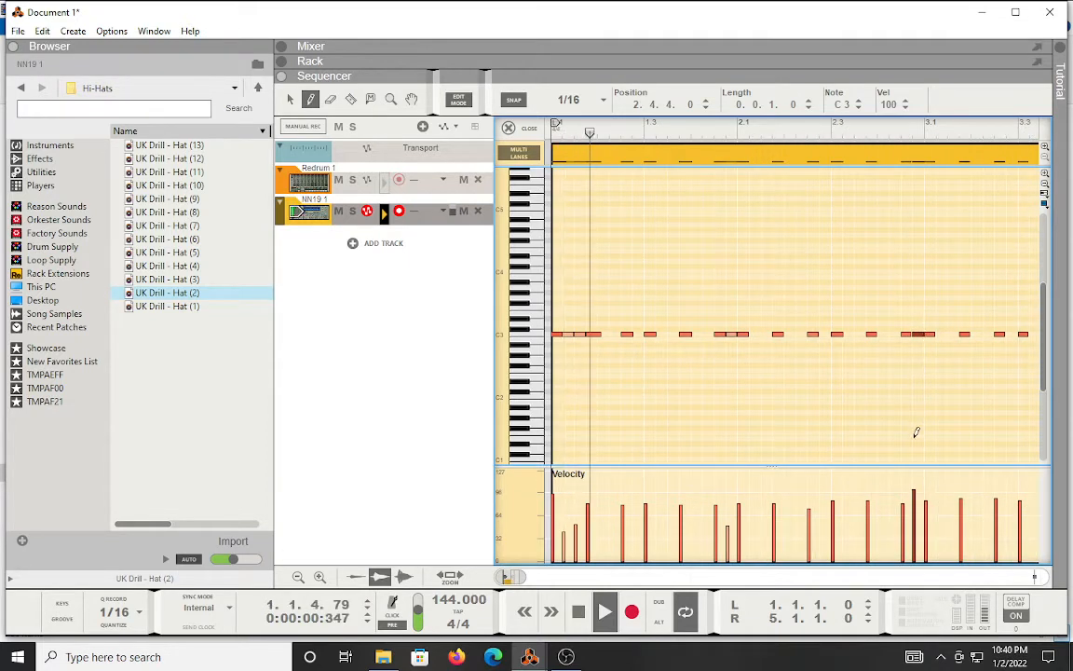
drag(916, 495, 916, 511)
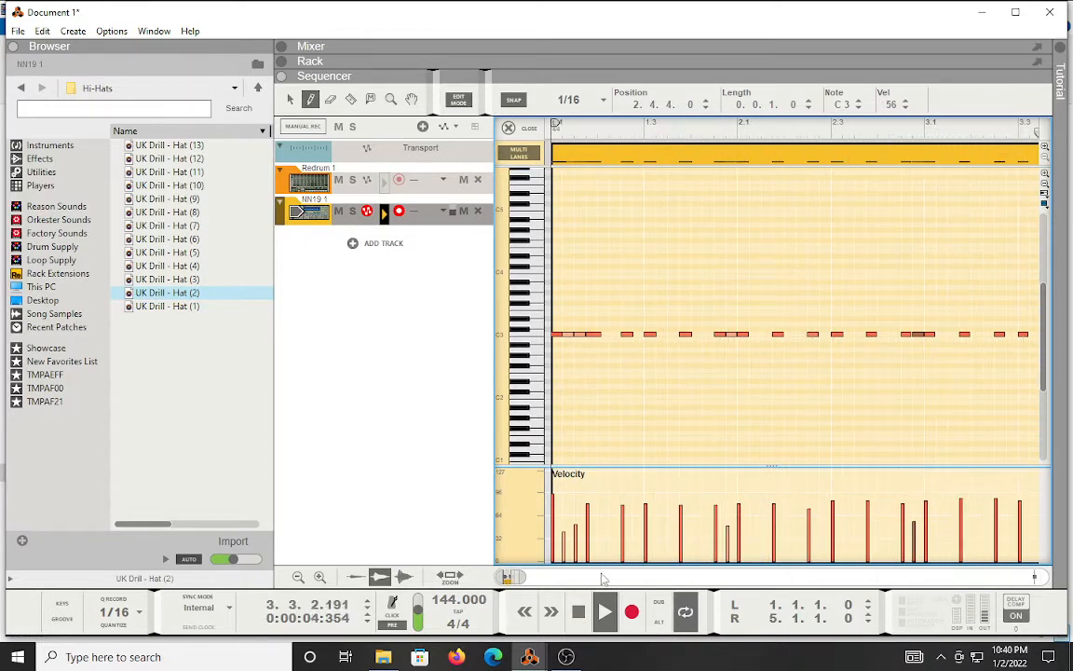
Set the snap value to 1/32 and split the C3 note at the start of bar 4 with the Razor tool.
mouse_move(524, 577)
mouse_down()
mouse_move(546, 581)
mouse_move(527, 581)
mouse_up()
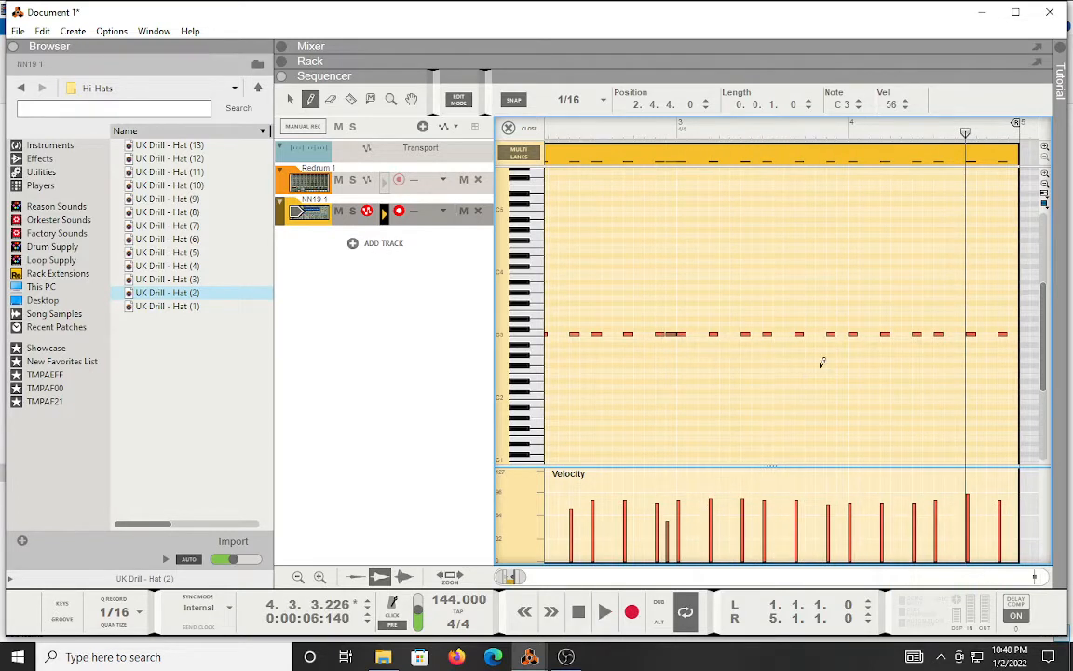
click(570, 99)
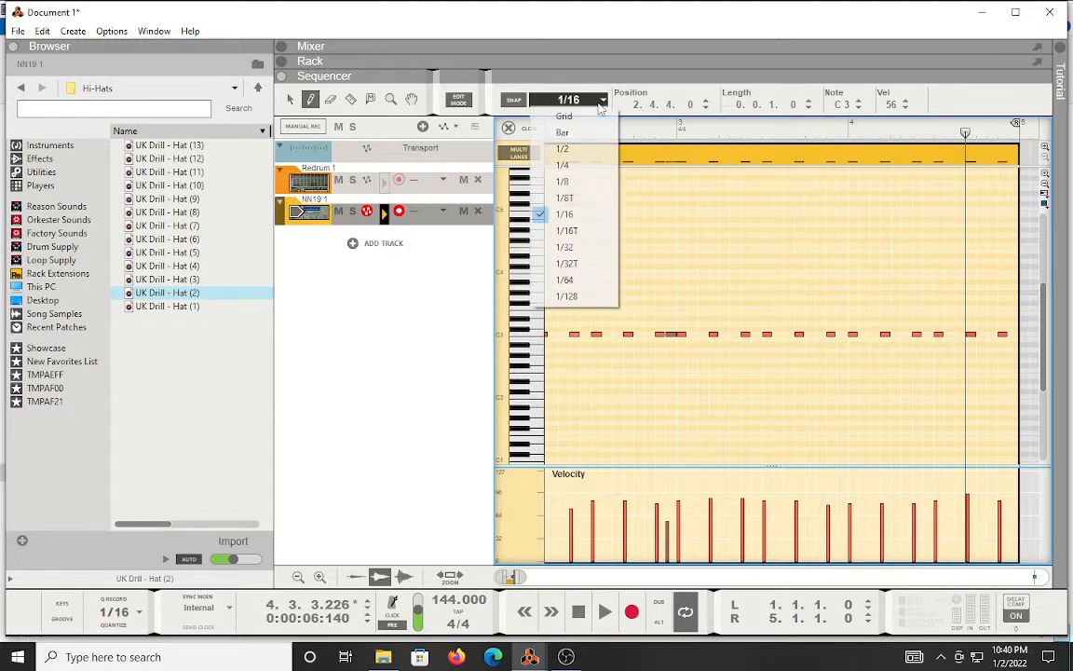
click(598, 252)
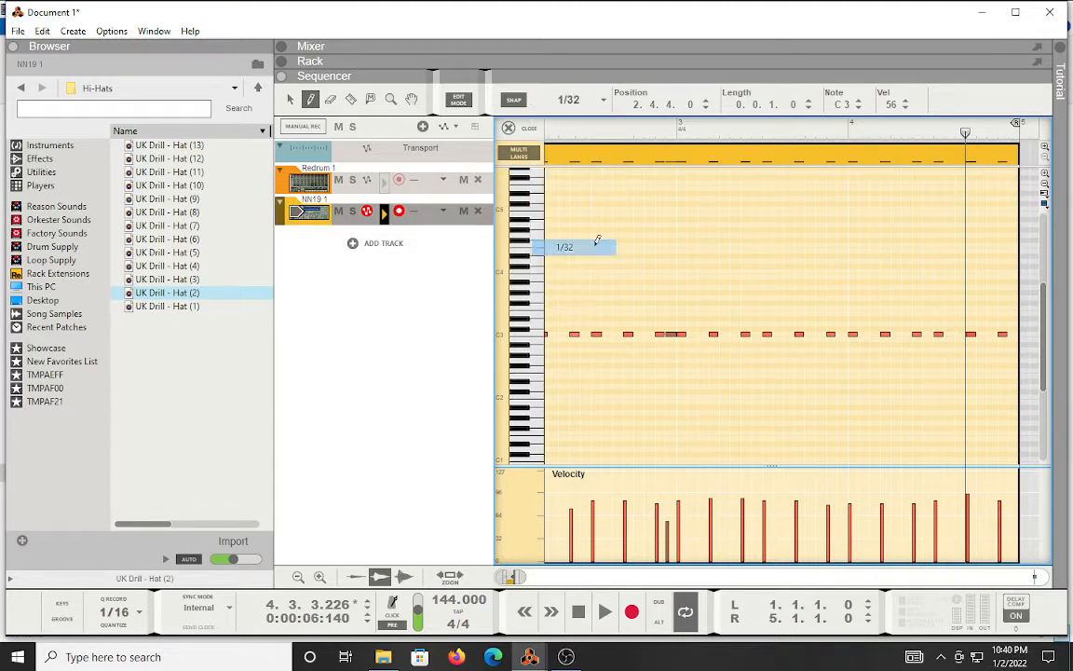
click(580, 100)
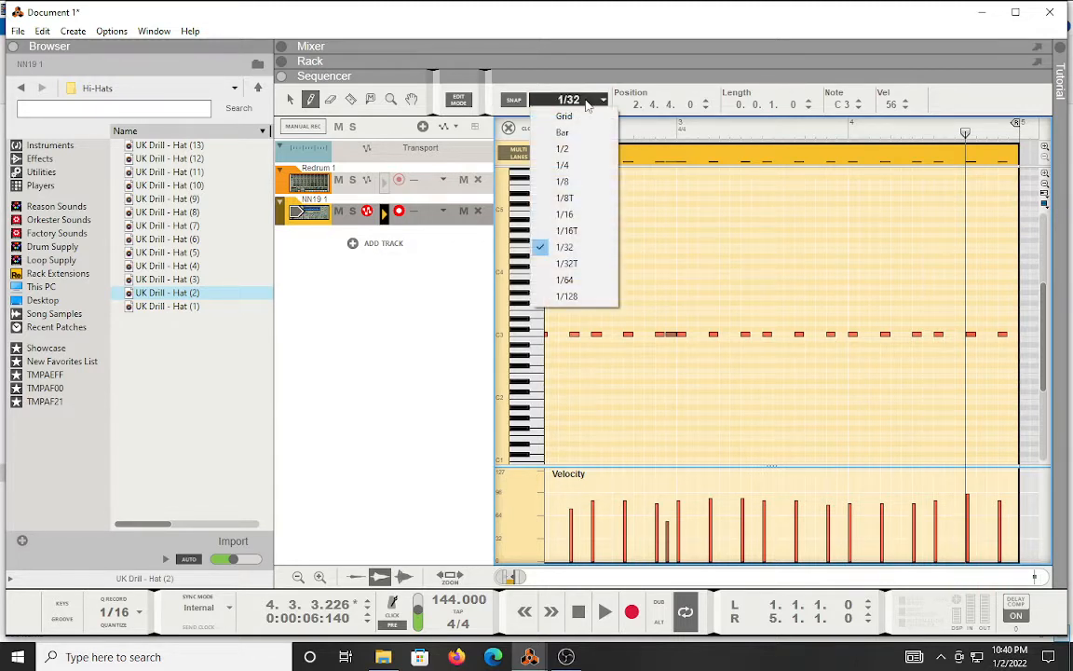
click(599, 250)
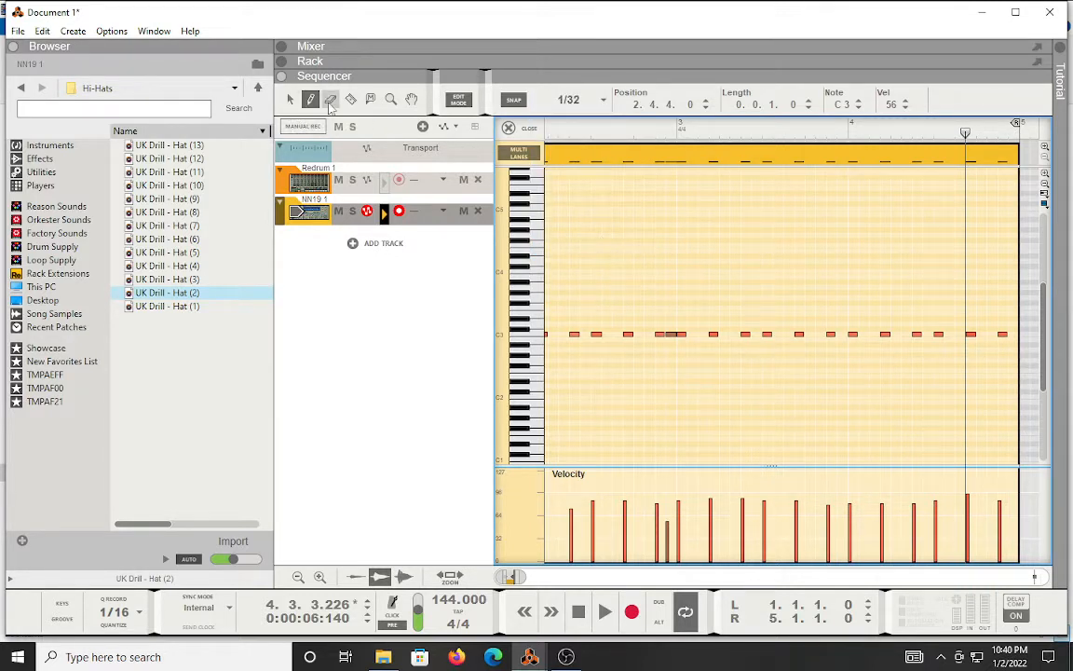
click(351, 99)
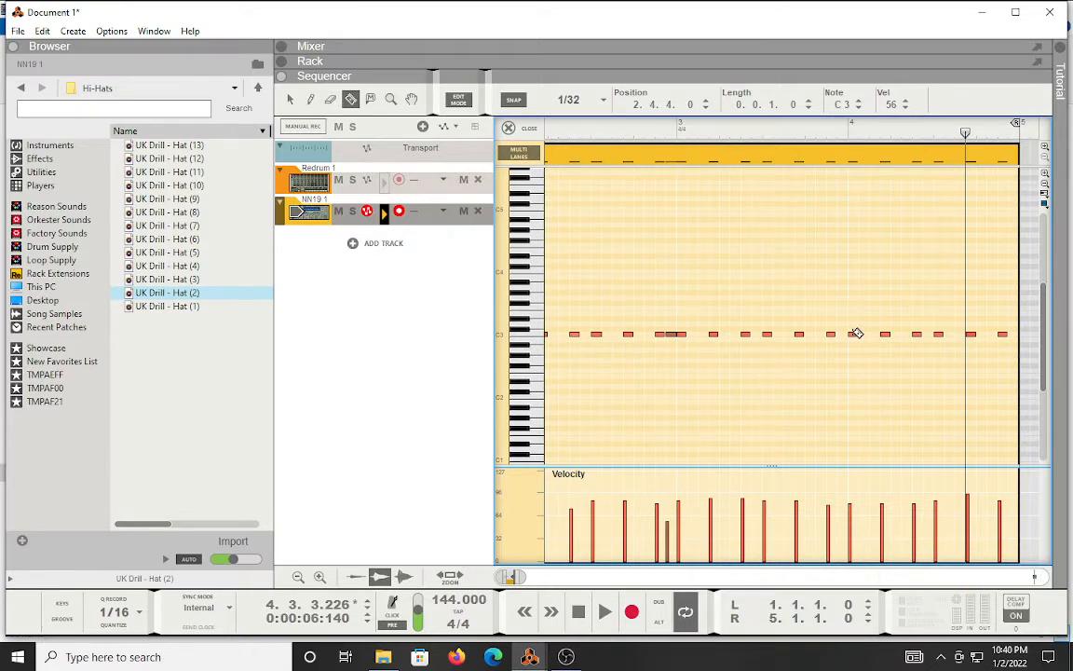
click(857, 335)
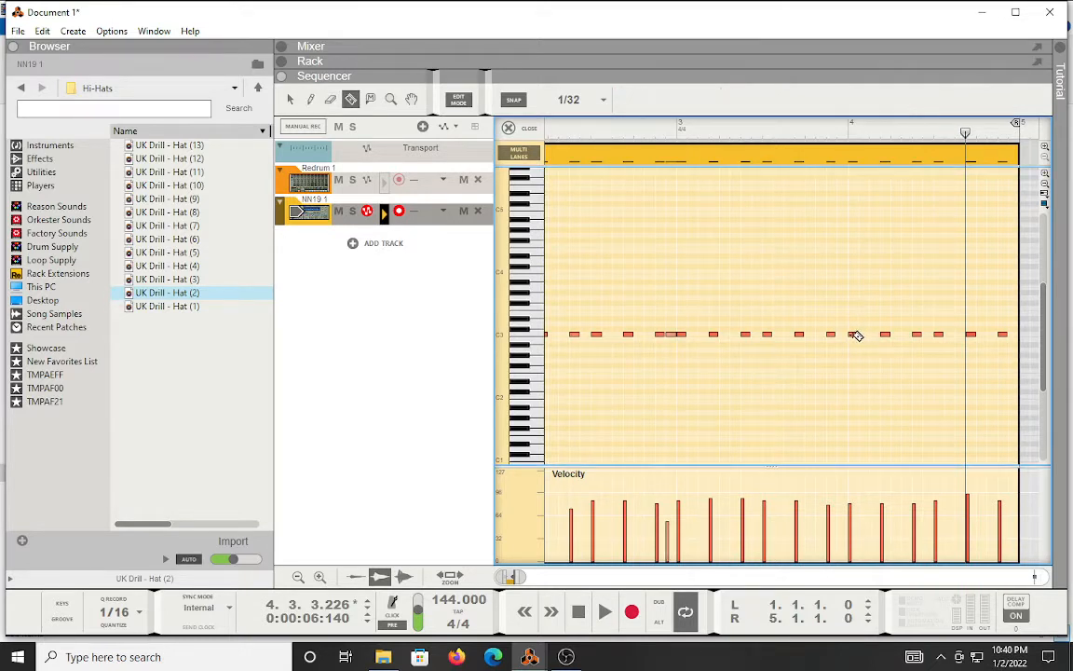
click(577, 133)
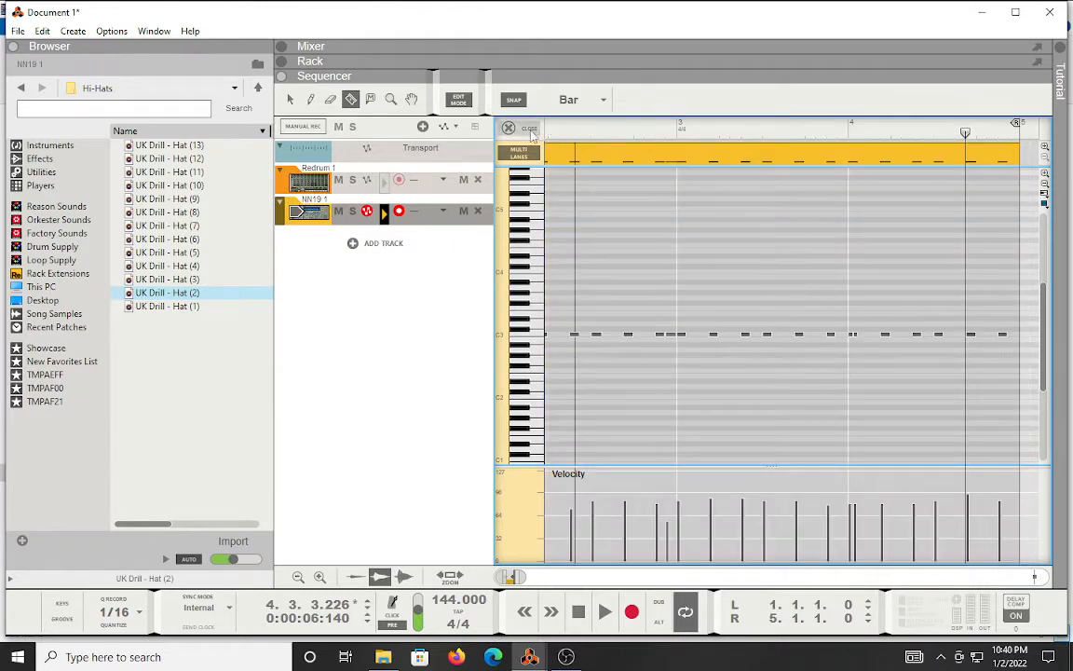
click(530, 131)
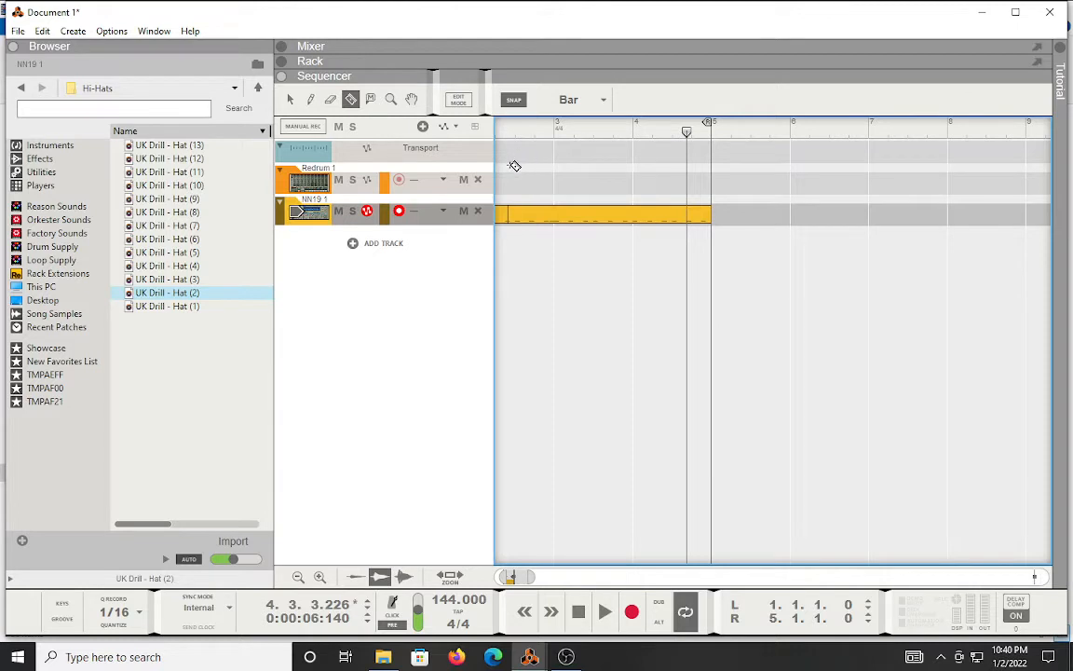
key(ctrl+e)
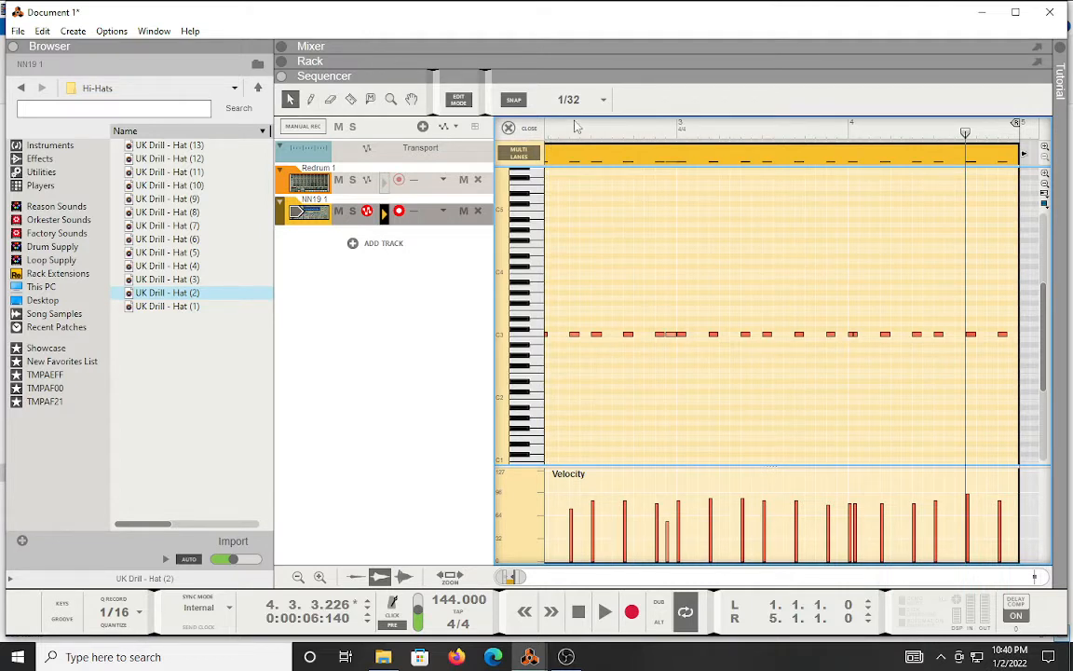
Play the pattern from bar 2 and split the C3 note in the second beat of bar 3 with the Razor tool.
click(575, 133)
key(space)
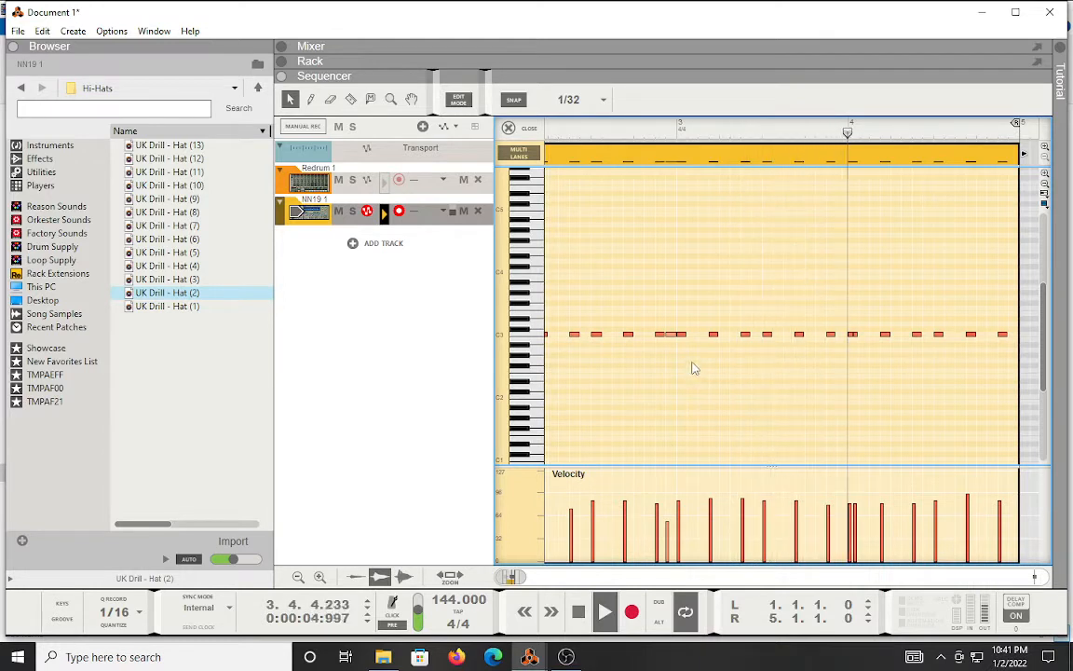
click(351, 100)
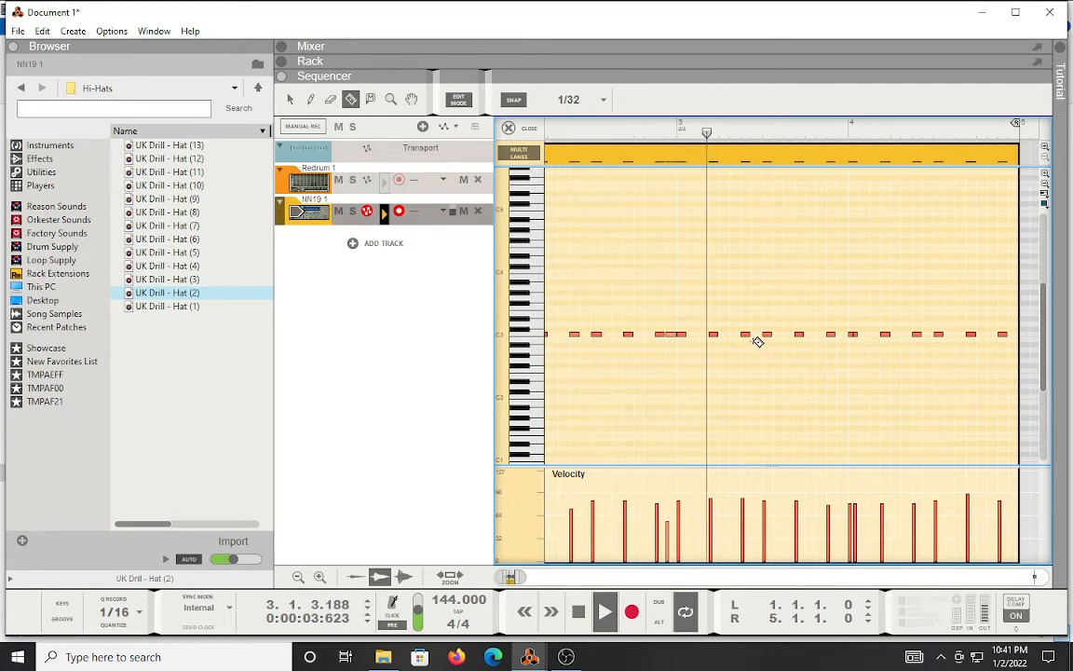
click(748, 334)
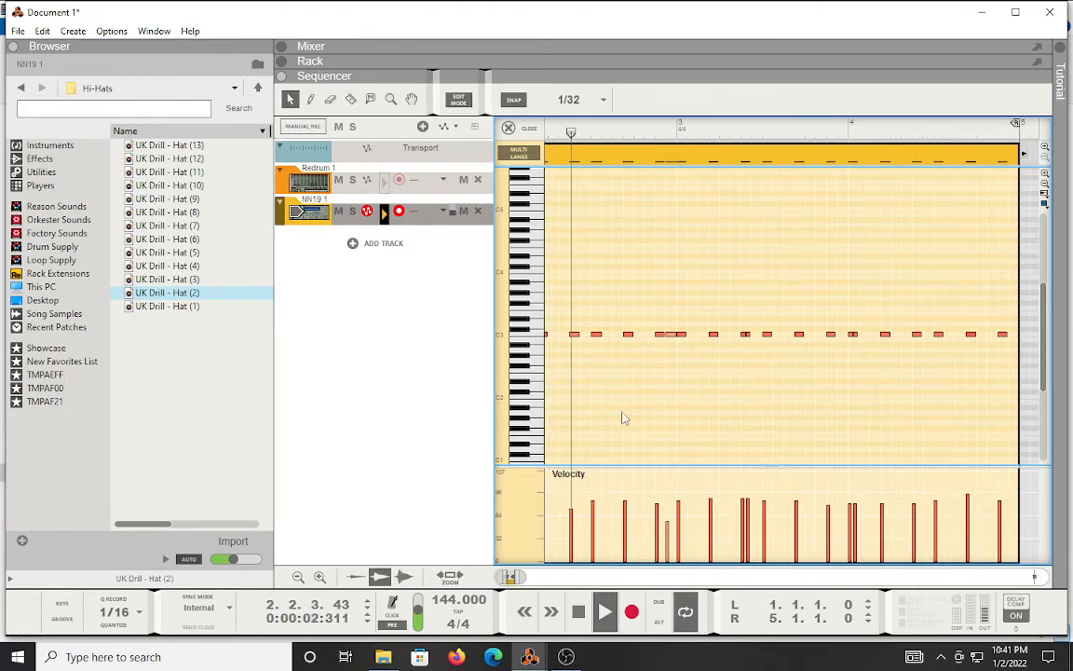
Show the NN-19 sampler in the rack and open the Drum Supply's "8. Percussion" folder.
mouse_move(522, 578)
mouse_down()
mouse_move(531, 577)
mouse_move(509, 577)
mouse_up()
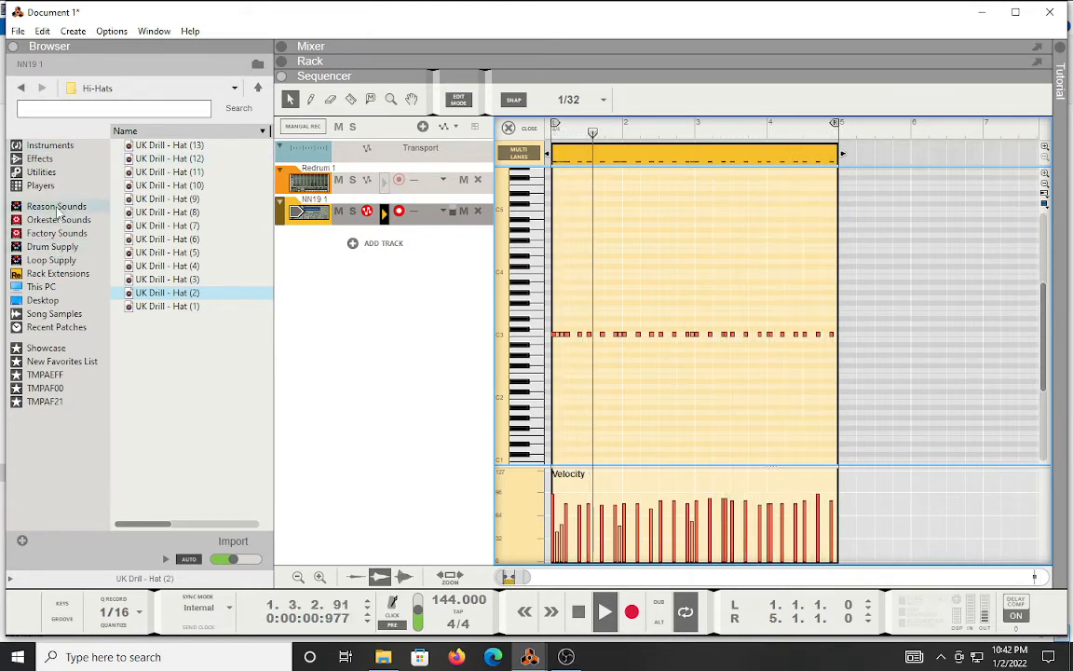
click(52, 247)
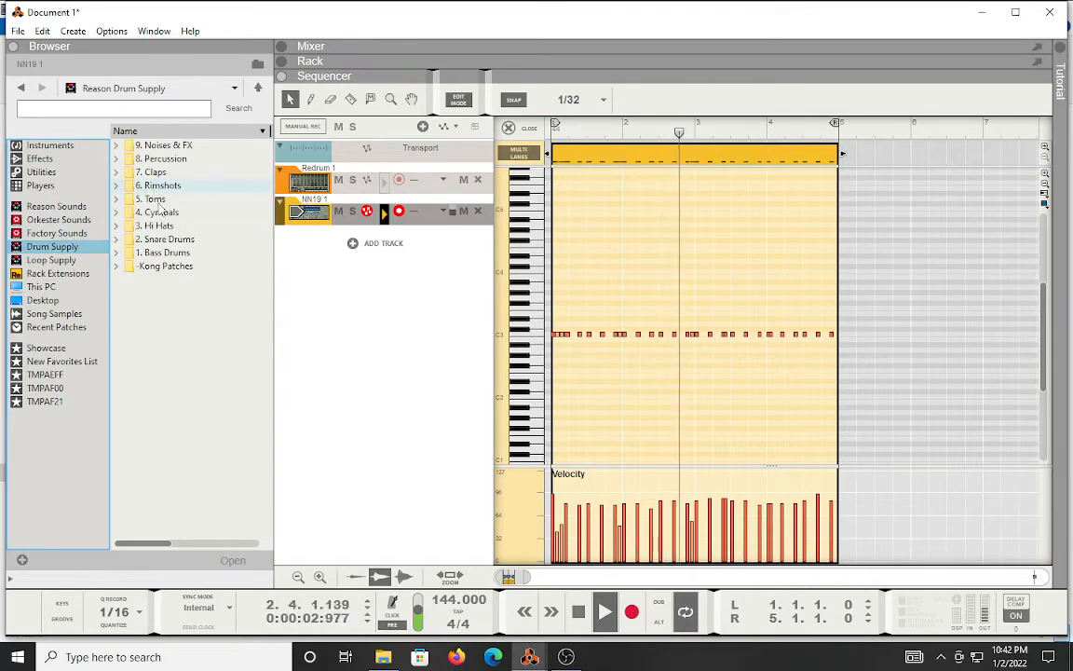
double_click(311, 224)
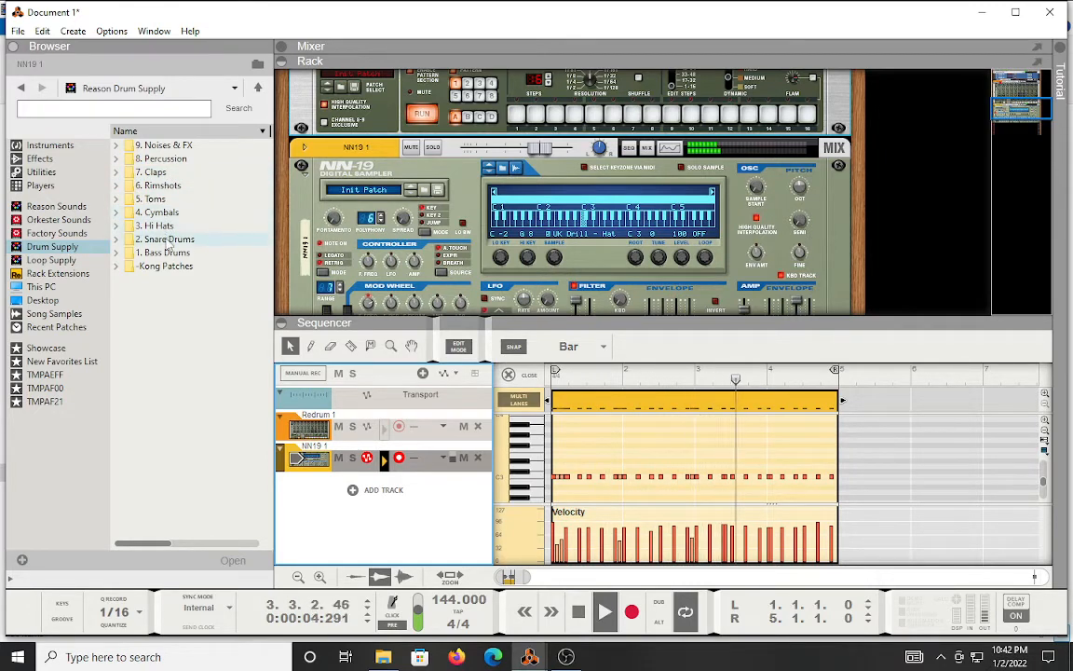
click(174, 160)
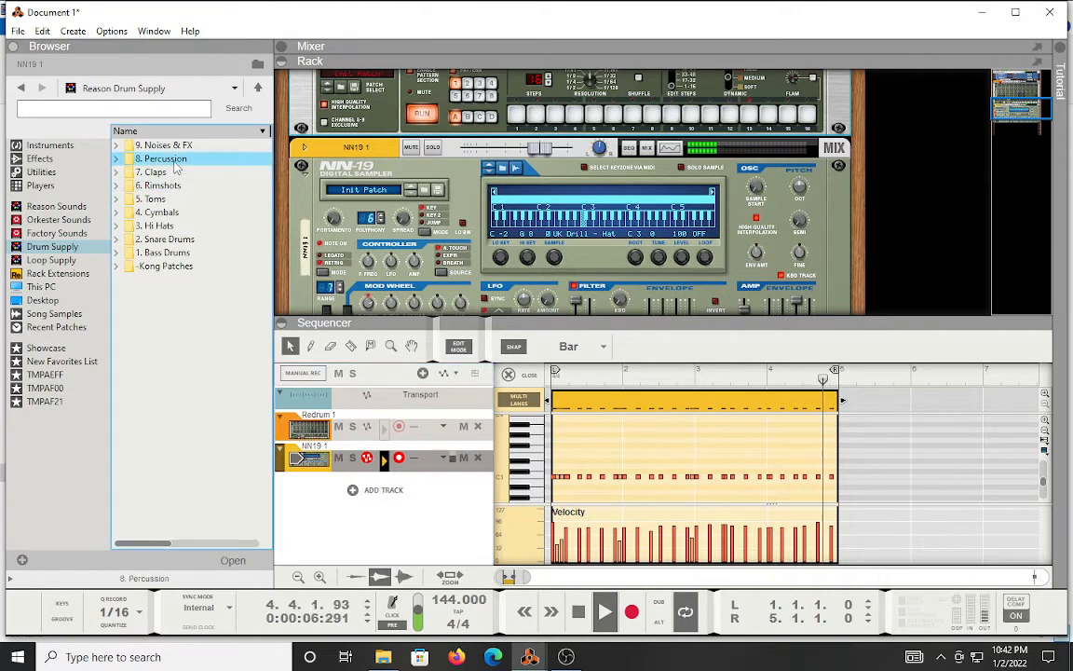
double_click(168, 159)
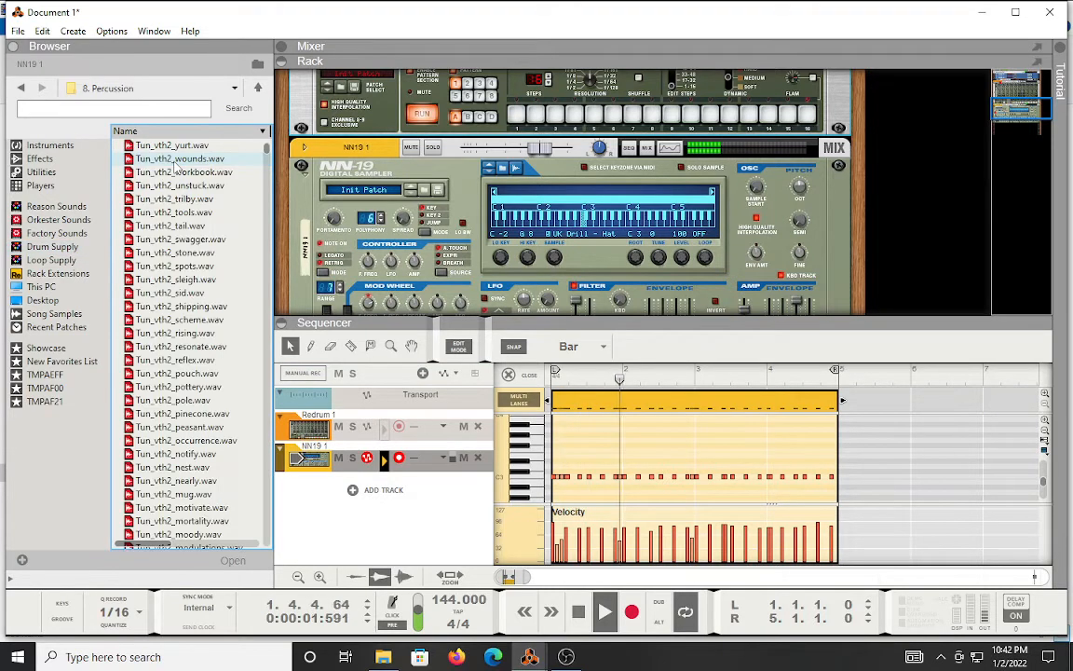
Search the percussion samples for "shaker".
click(111, 107)
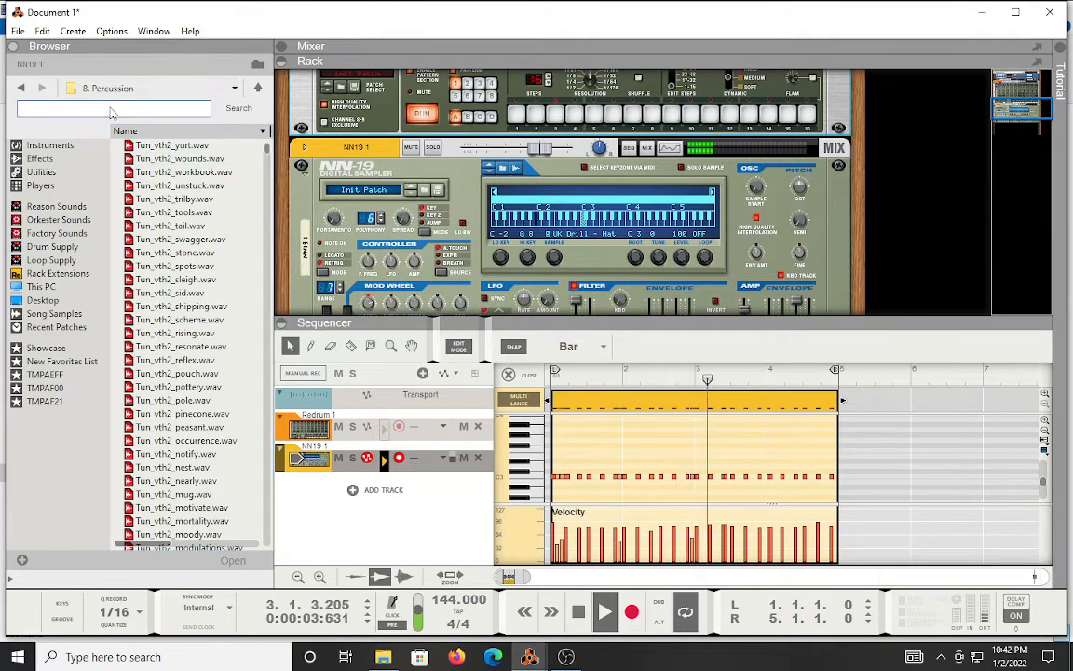
text(shaker)
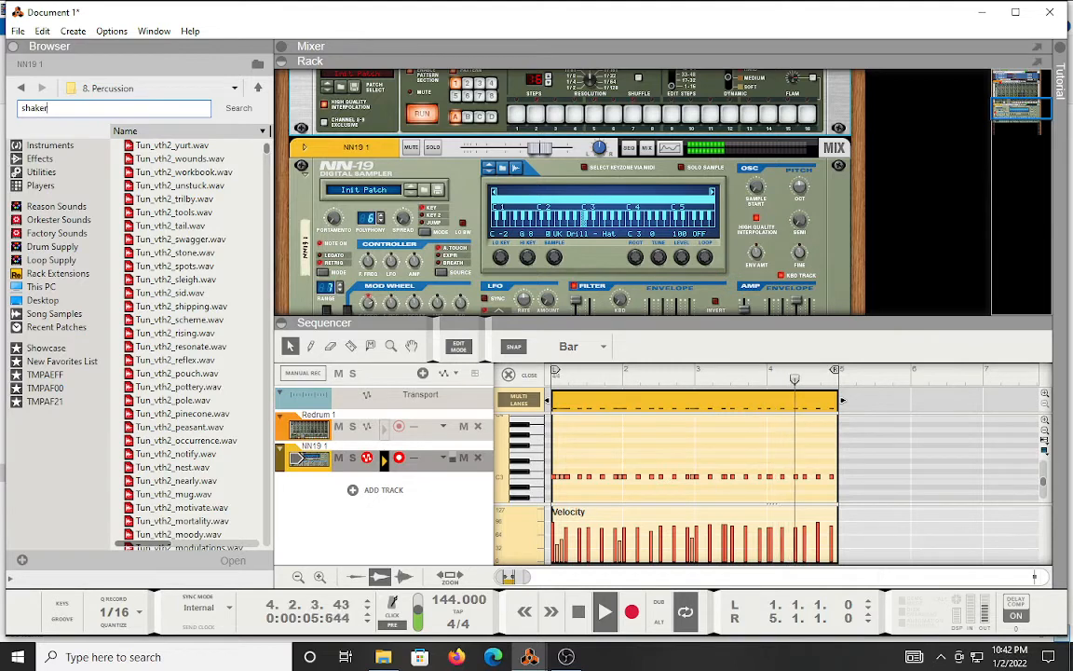
key(Return)
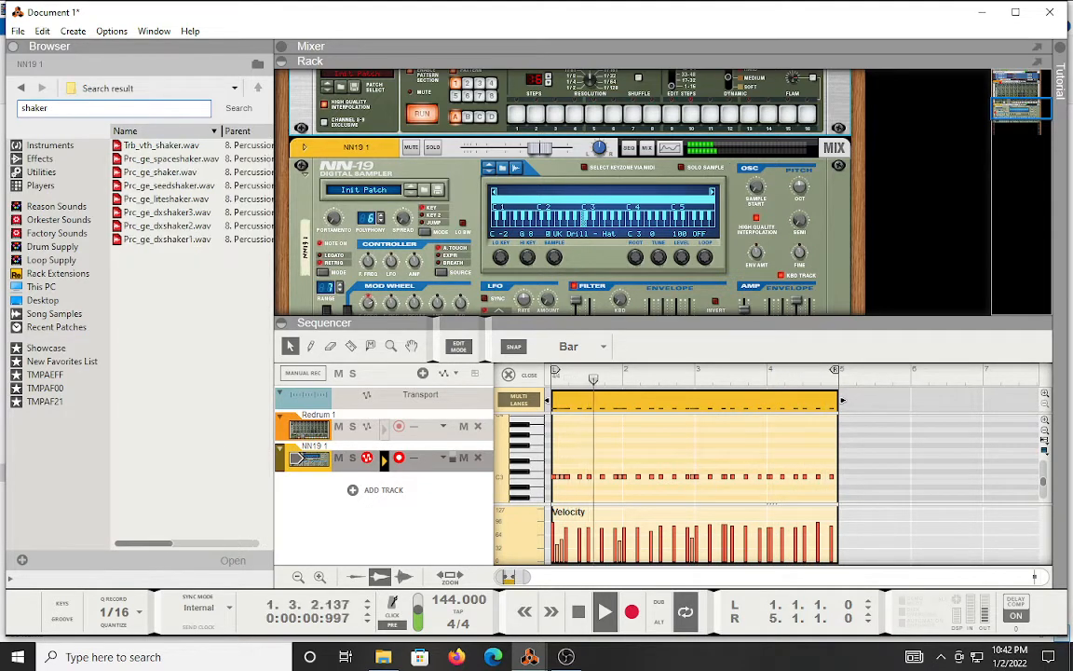
Audition the shaker samples in the search results, from Prc_ge_spaceshaker.wav through the dxshaker versions to Trb_vth_shaker.wav.
click(188, 162)
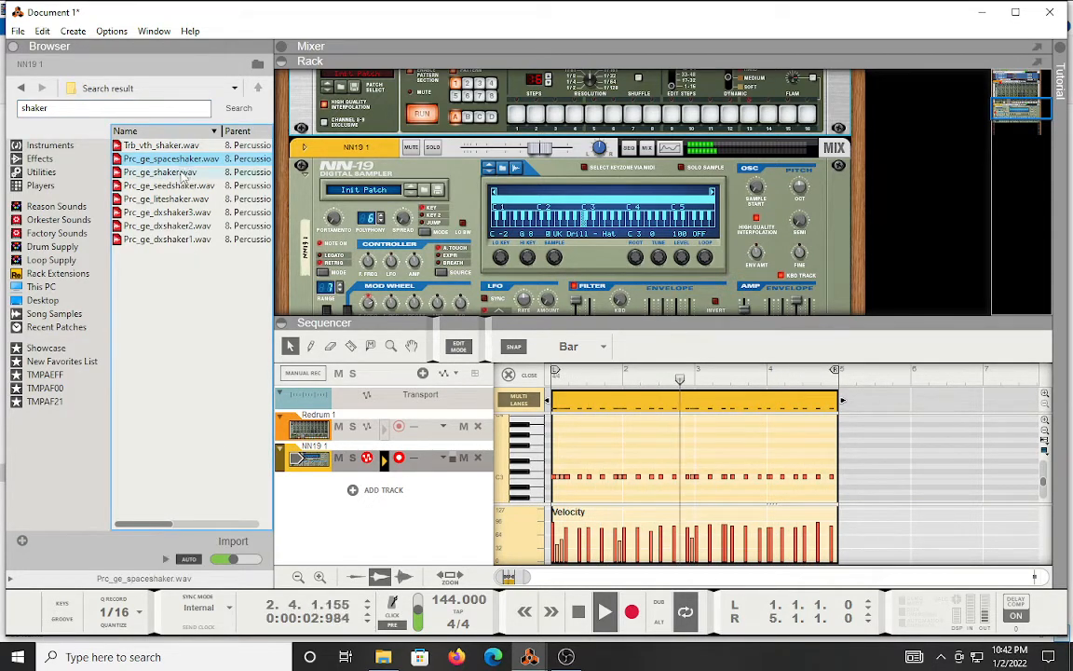
click(179, 176)
click(180, 185)
click(180, 199)
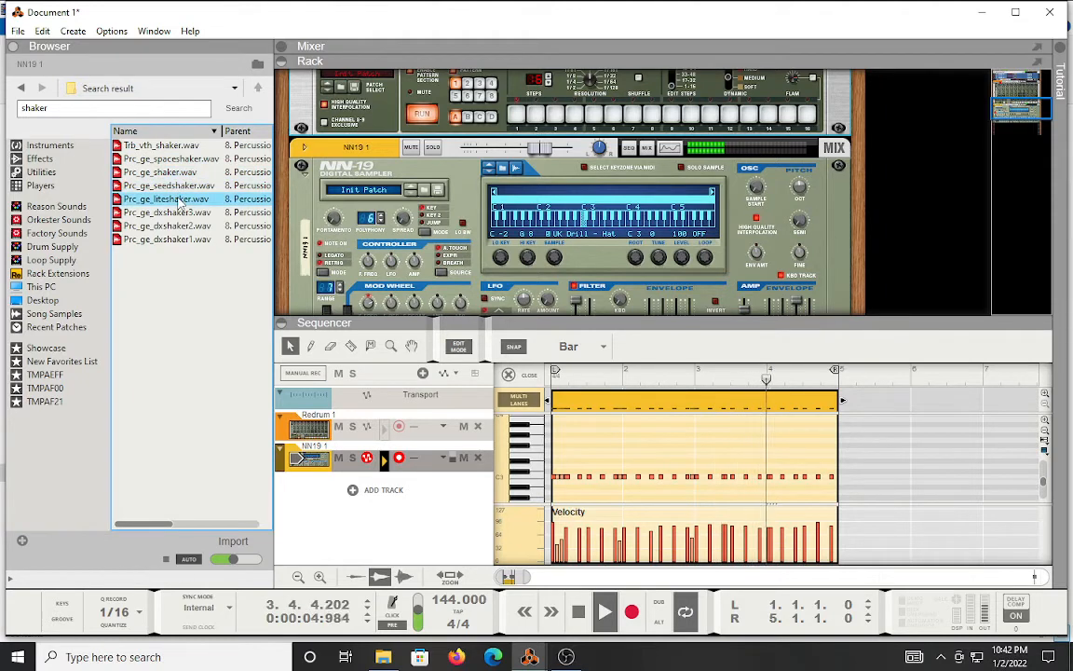
key(Down)
key(Down)
key(Down)
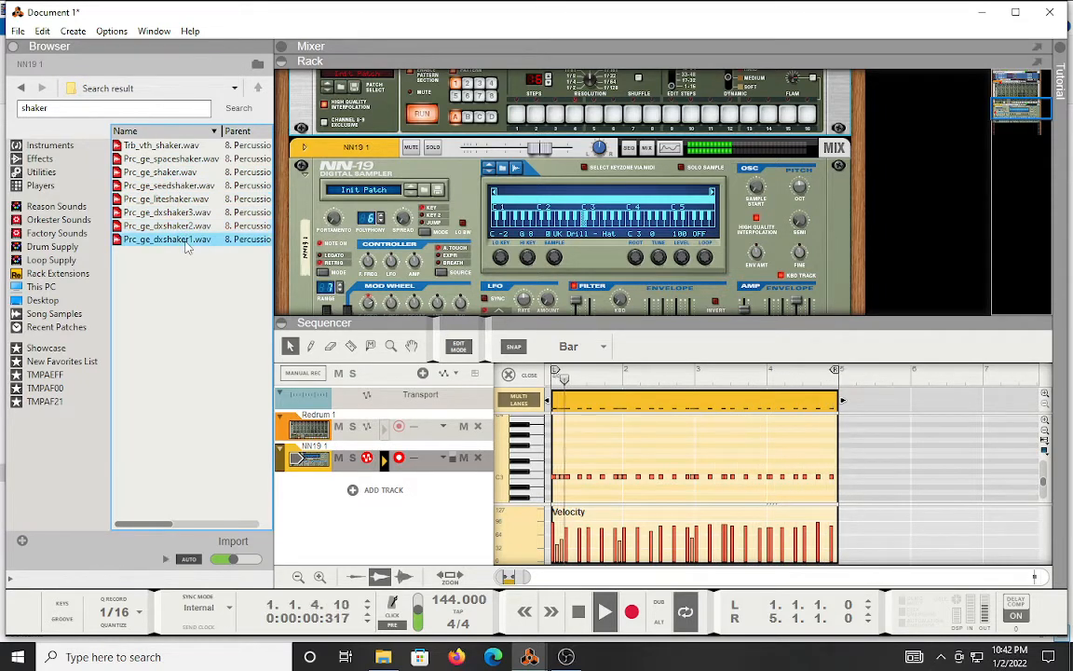
click(171, 159)
click(172, 147)
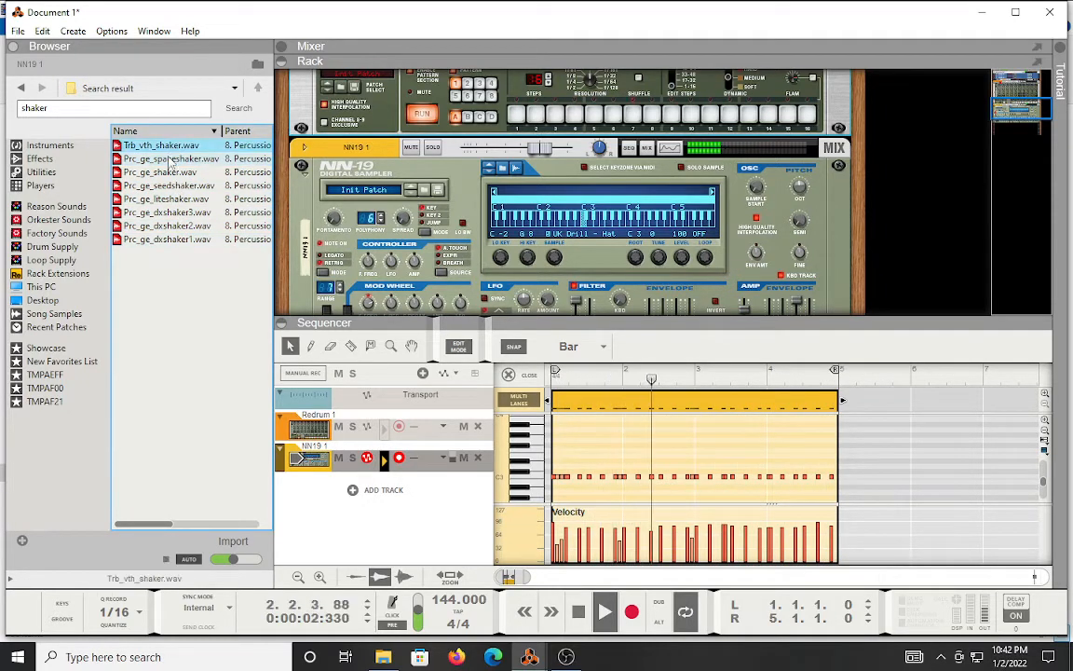
Load Prc_ge_spaceshaker.wav into the NN-19 sampler and select the C3 note at 2.4.4.
click(168, 161)
double_click(168, 161)
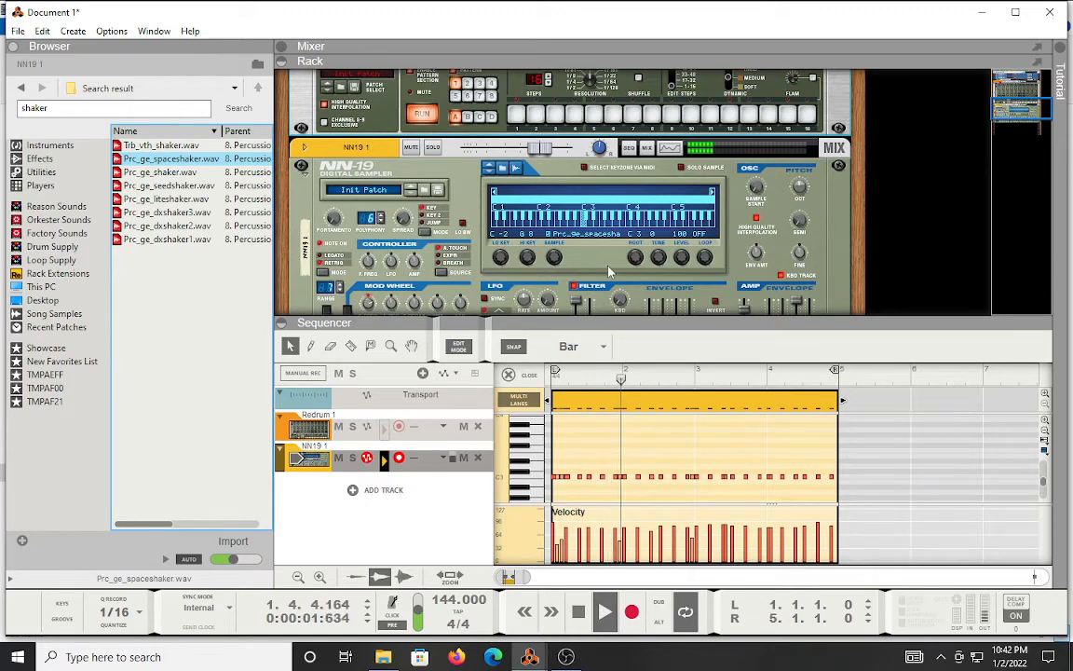
scroll(710, 237, down, 2)
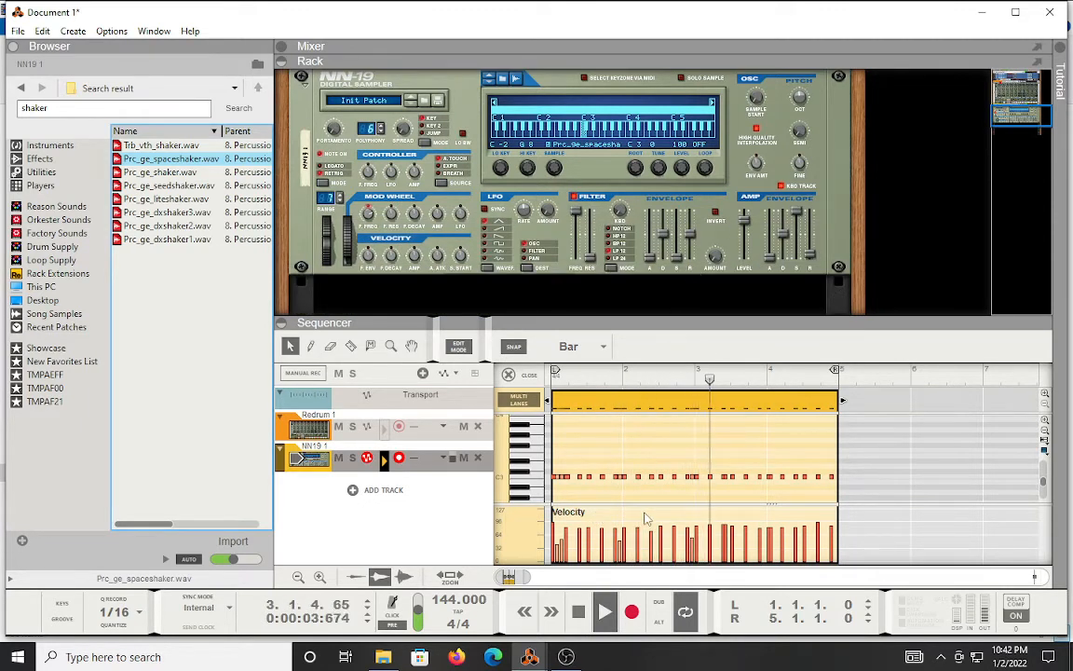
click(693, 550)
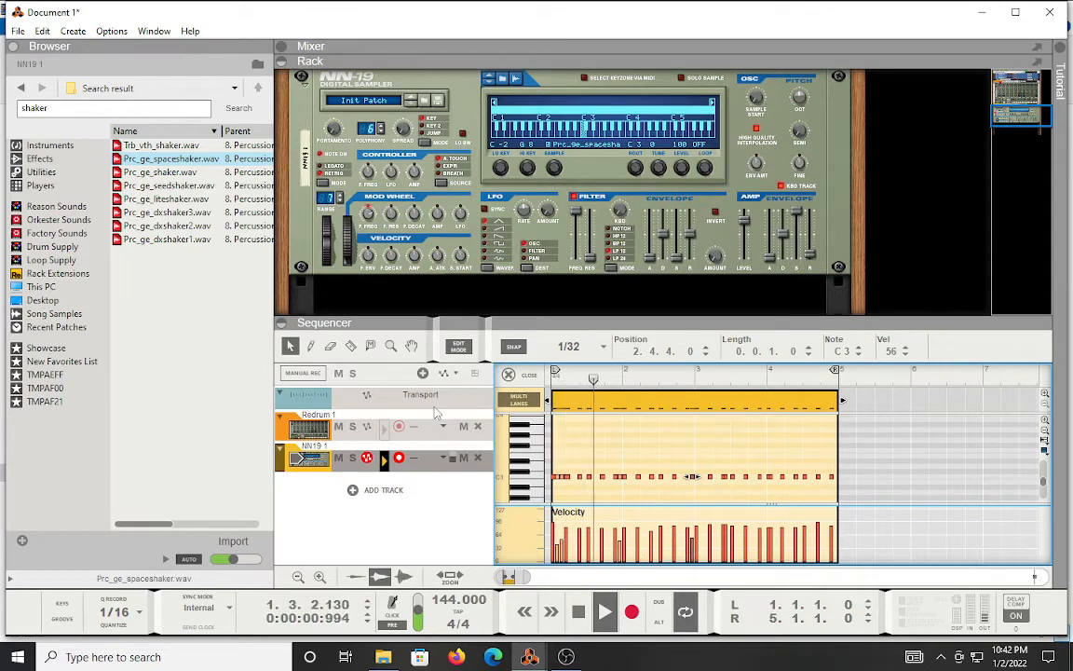
Try the liteshaker, dxshaker3 and dxshaker2 samples in the NN-19, and reload Prc_ge_spaceshaker.wav.
click(161, 173)
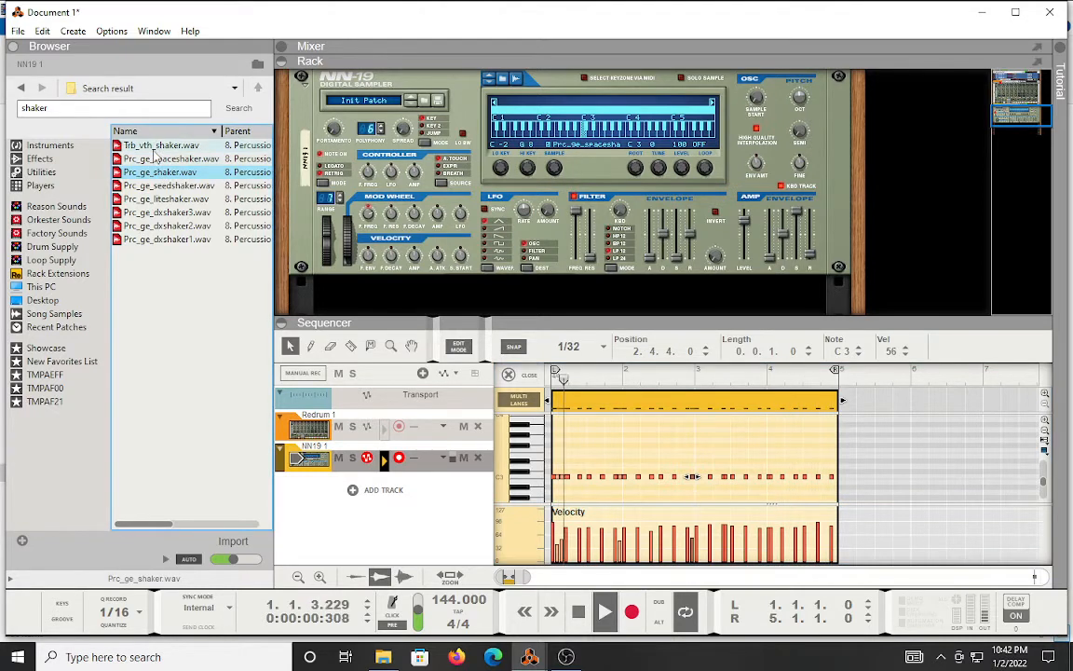
click(160, 187)
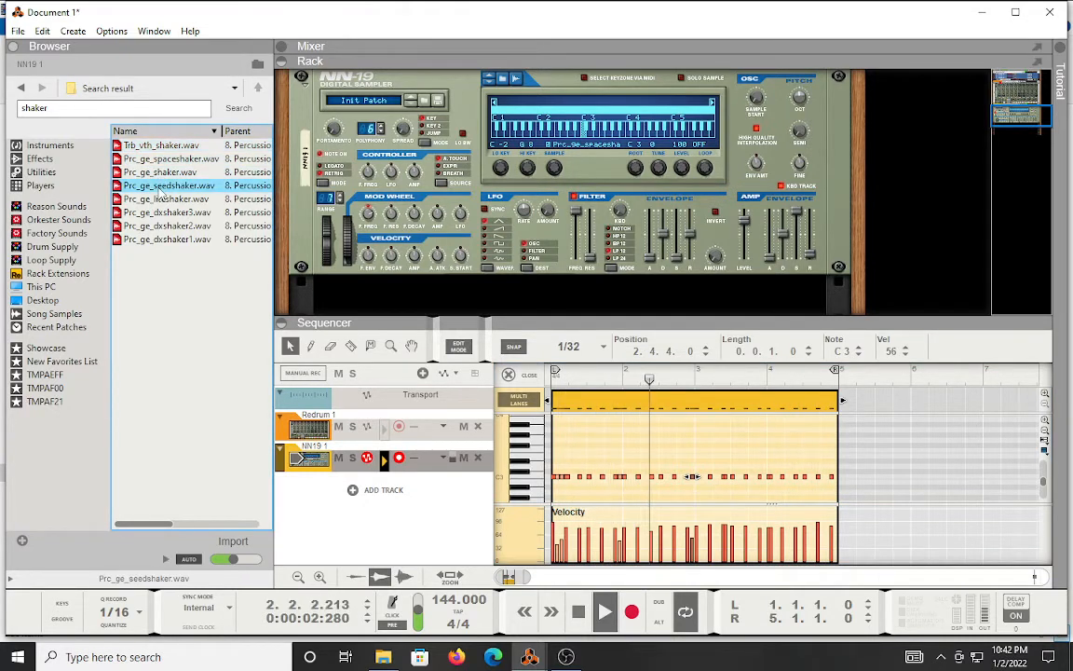
click(164, 198)
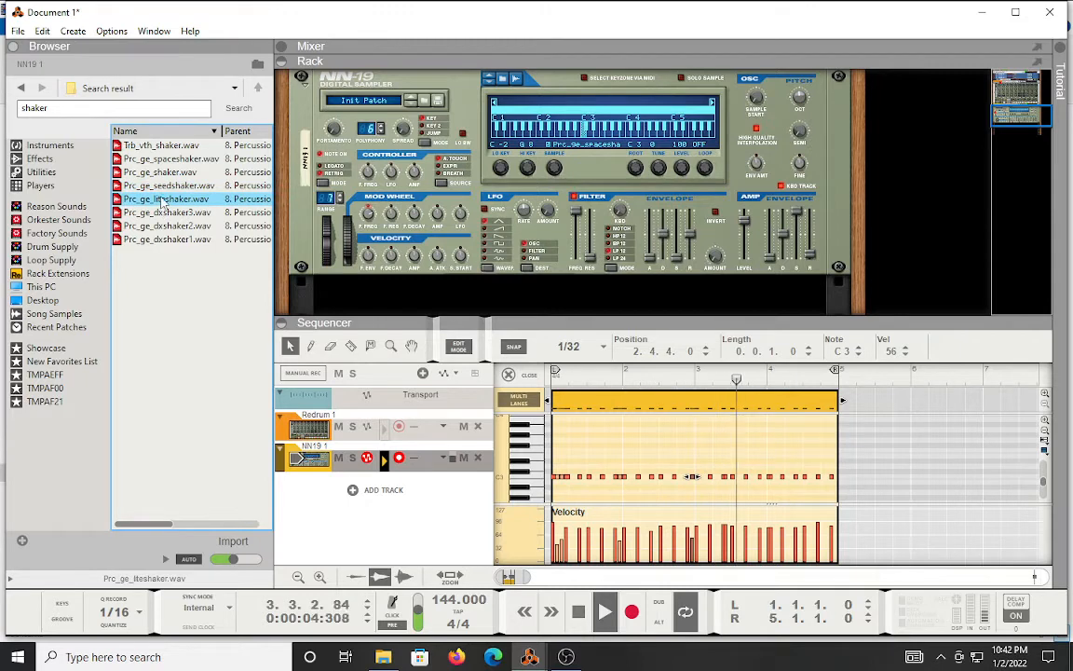
drag(160, 198, 493, 148)
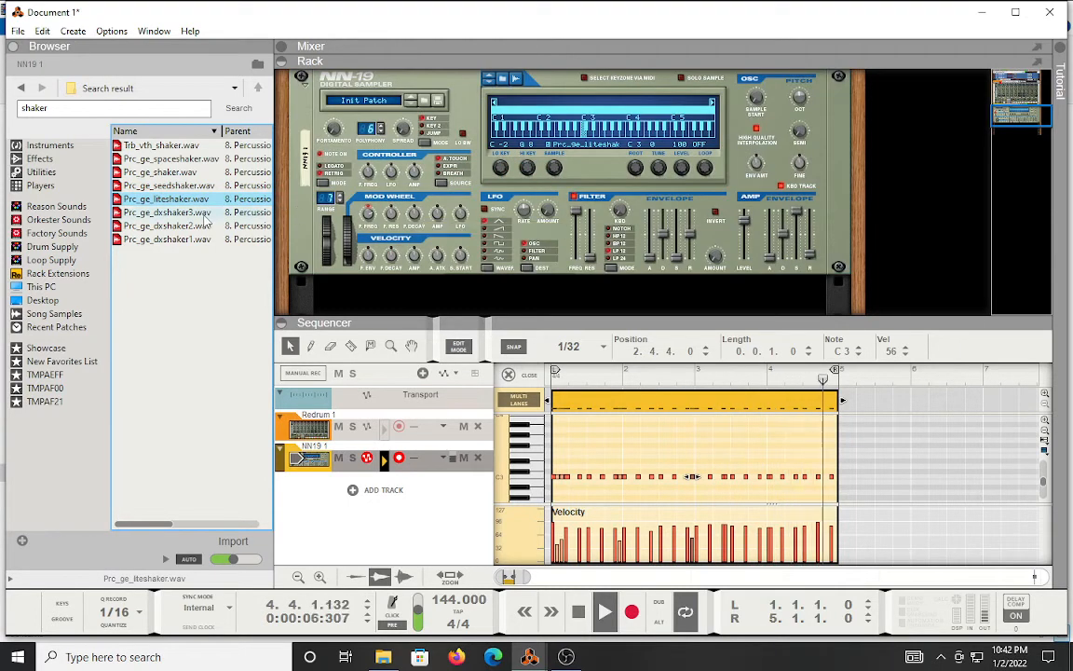
drag(167, 212, 522, 177)
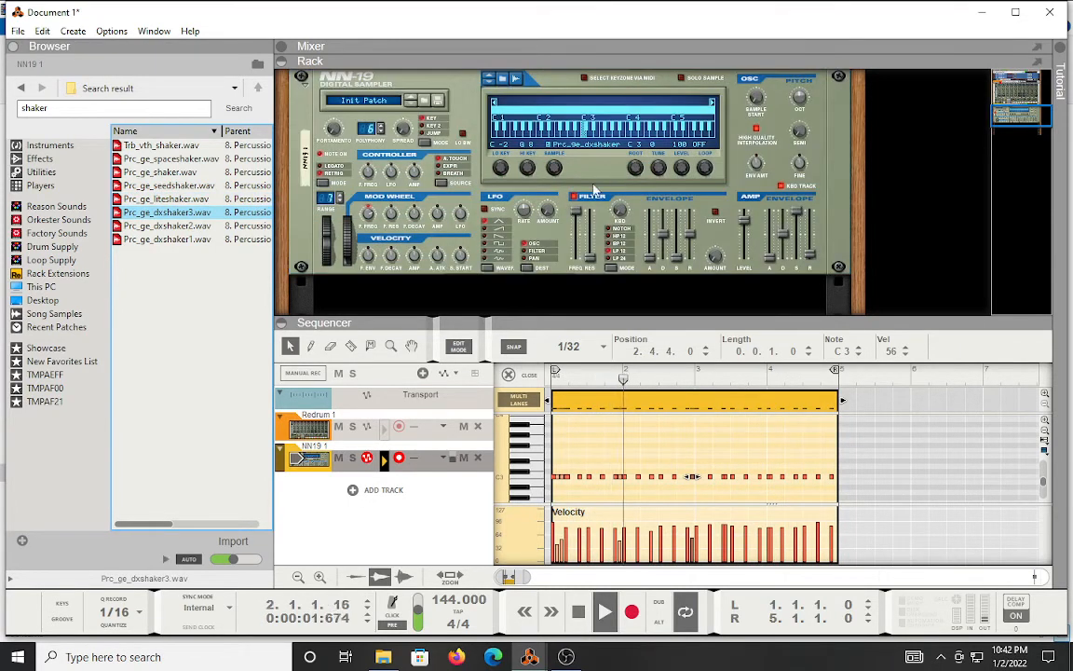
drag(168, 226, 559, 223)
drag(167, 159, 479, 142)
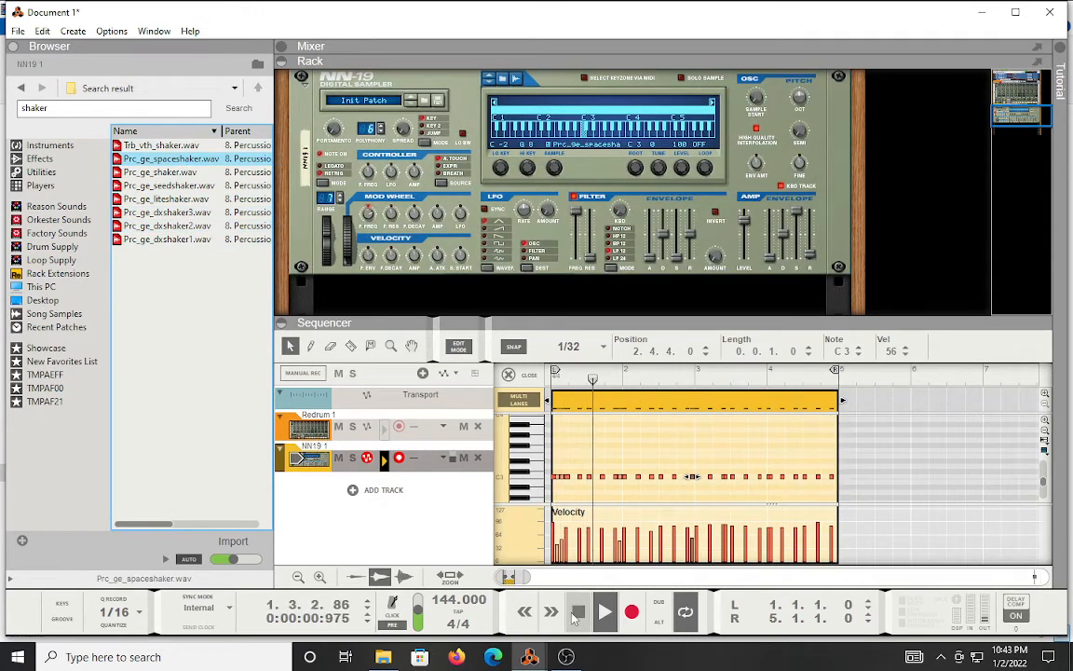
Run the Redrum pattern and program drum channel 1 with hits on steps 1, 2, 4, 7, 8, 9, 12, 15 and 16.
scroll(635, 261, up, 4)
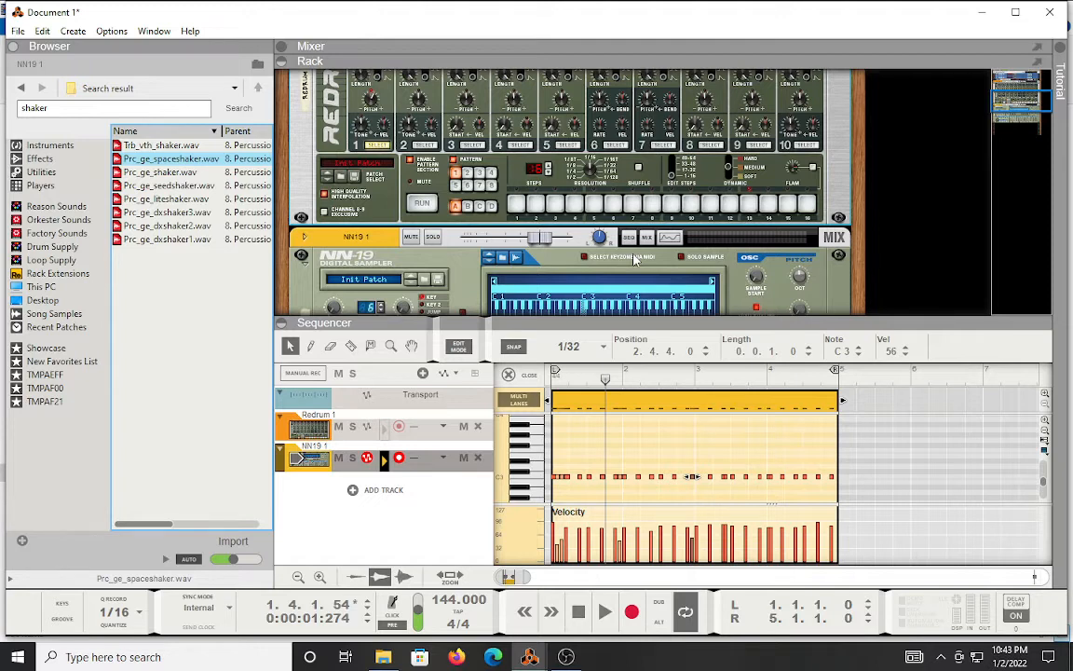
scroll(634, 259, up, 4)
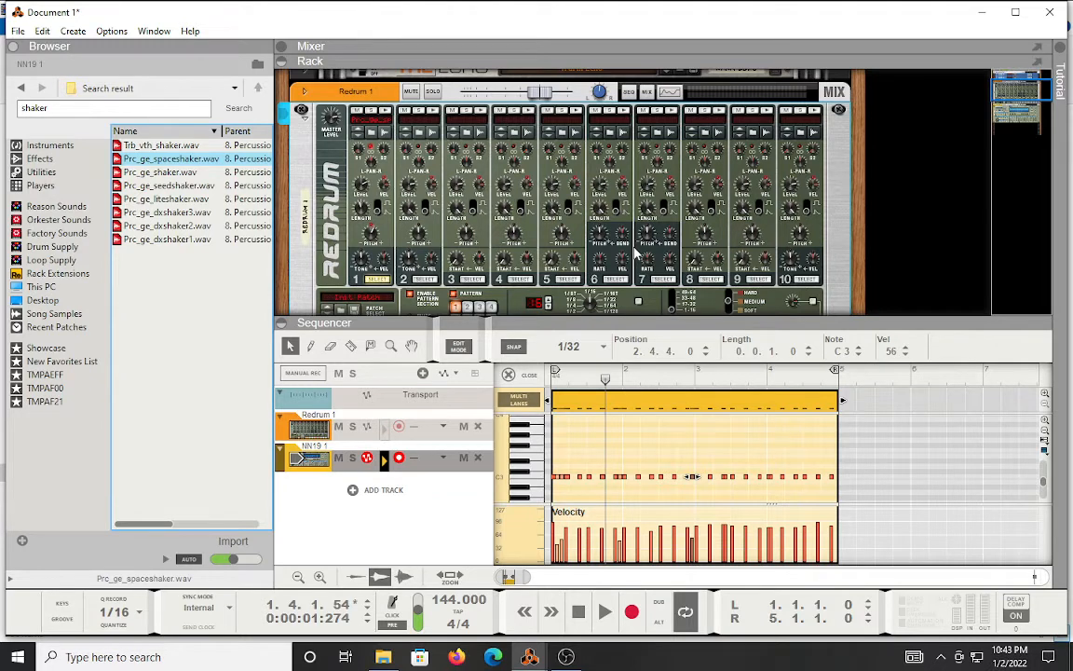
scroll(636, 253, down, 1)
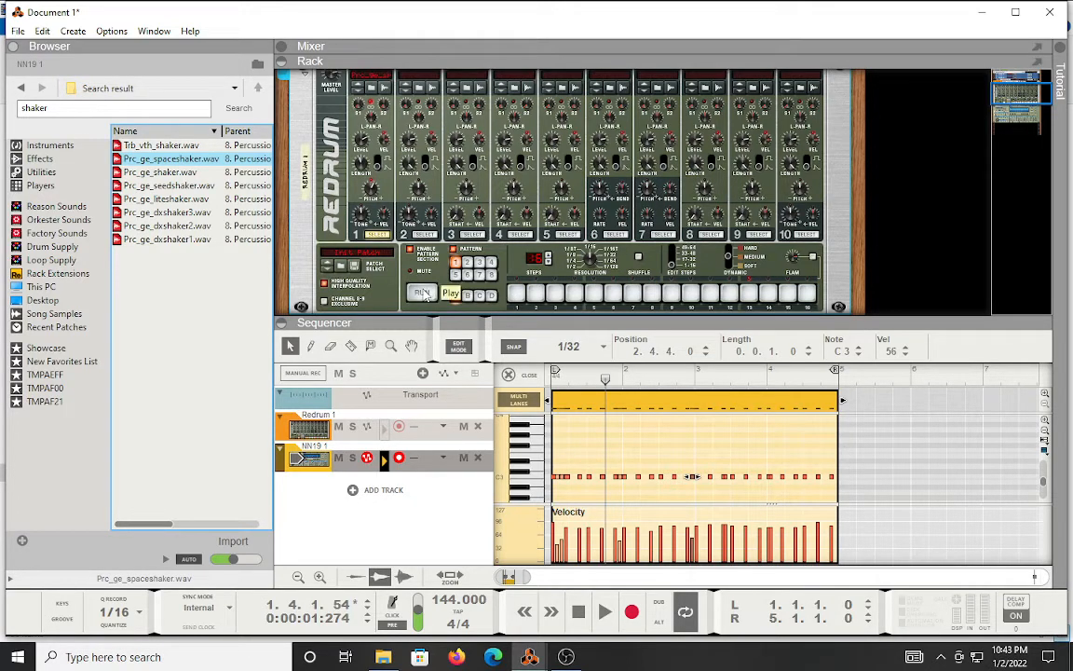
click(424, 295)
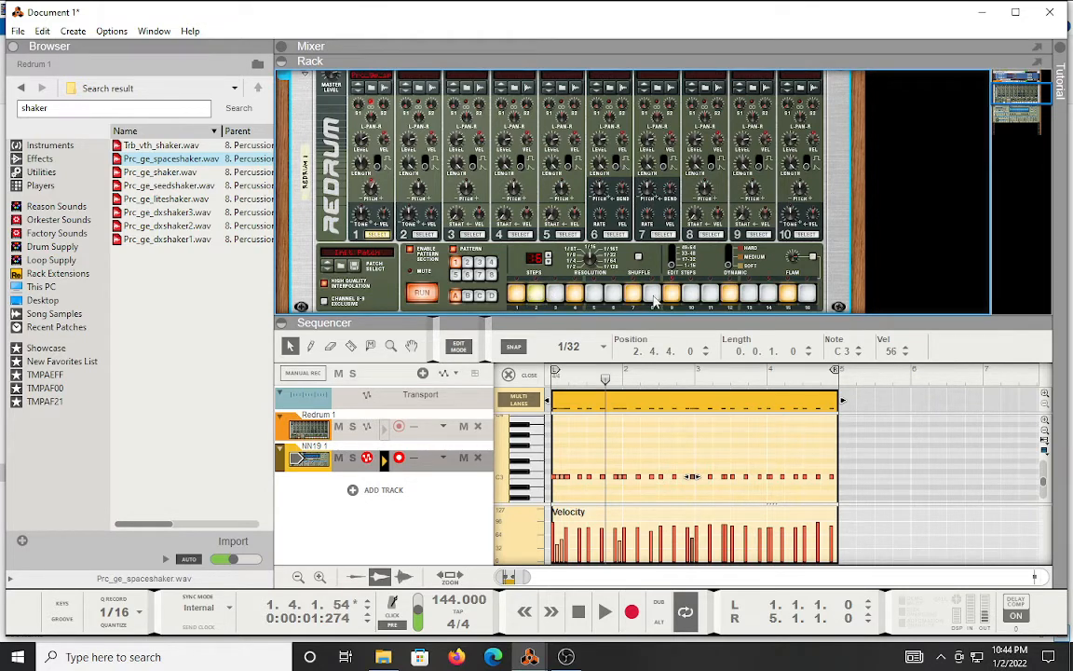
click(803, 297)
click(651, 296)
Extend the Redrum pattern to 32 steps and place medium hits on steps 17, 20 and 23 of channel 1.
click(673, 265)
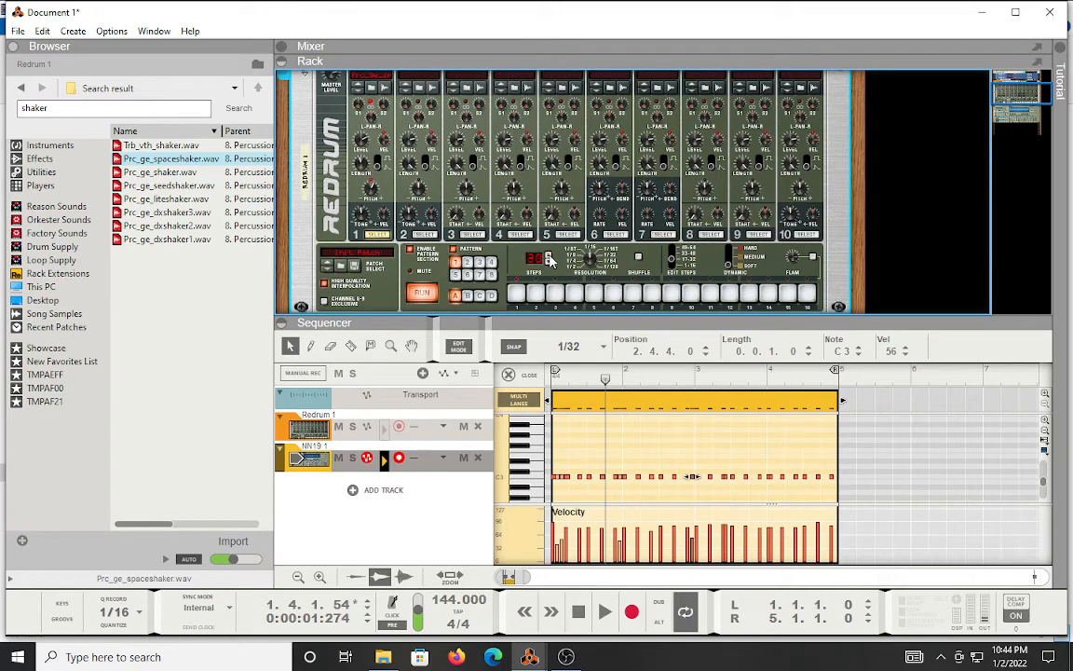
click(517, 294)
click(575, 293)
click(632, 293)
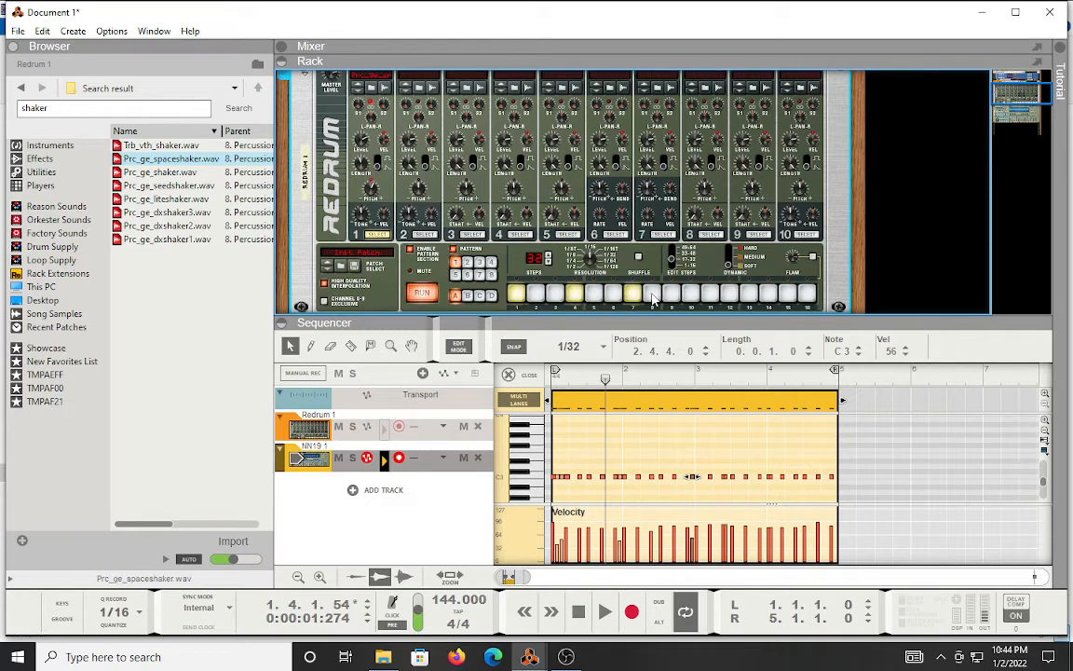
click(729, 257)
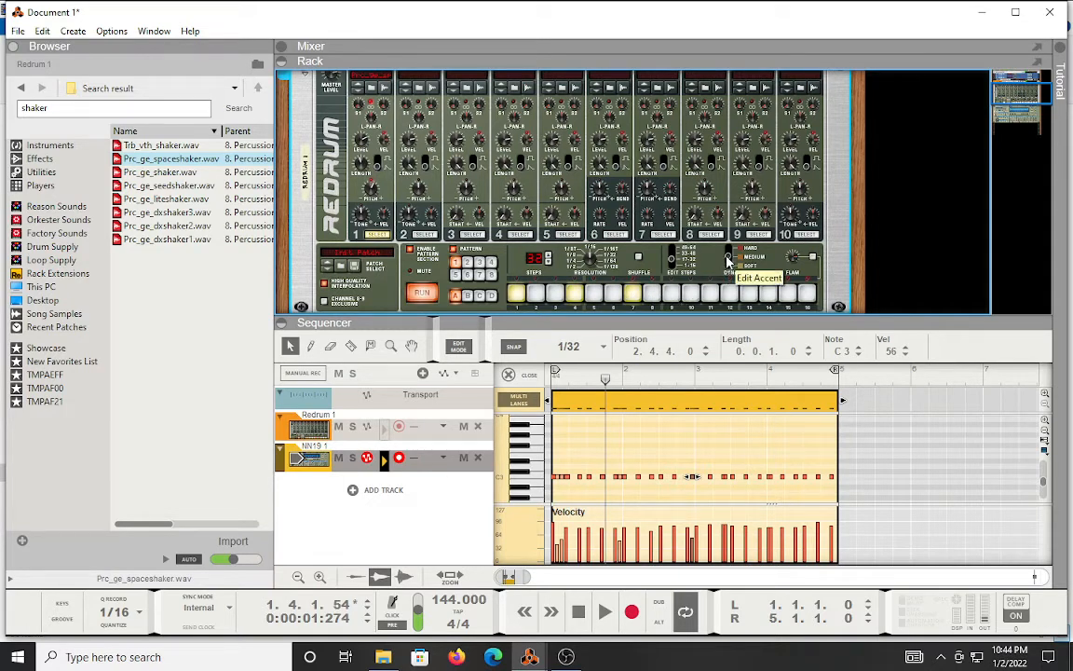
click(631, 292)
click(575, 293)
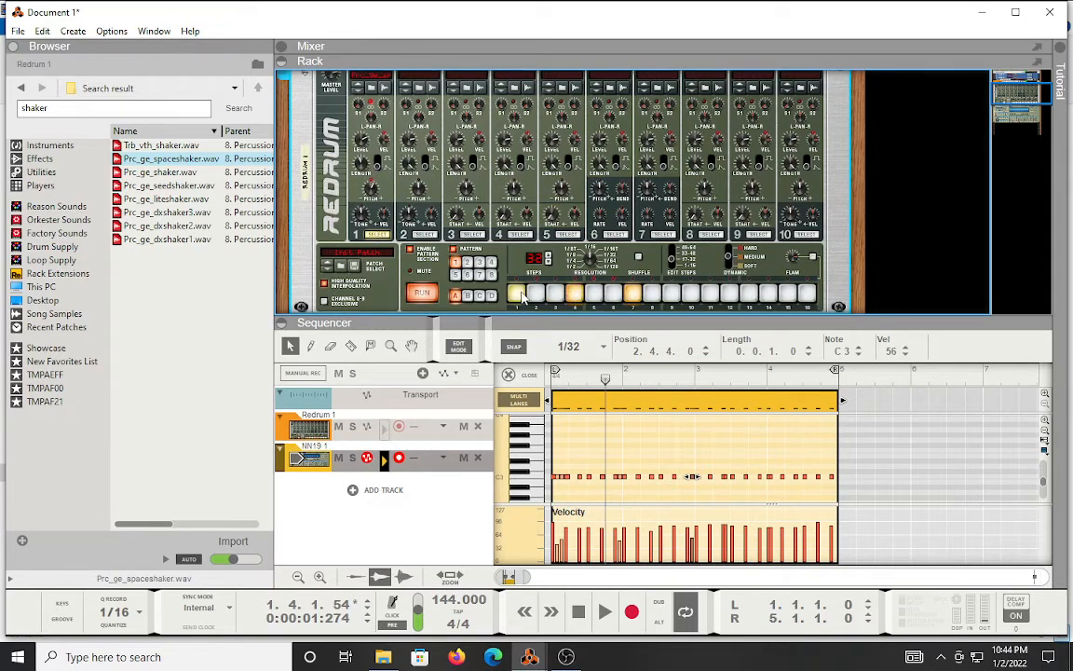
Add medium hits on steps 25, 28 and 31 and soft hits on steps 18, 19, 24 and 30.
click(671, 293)
click(729, 294)
click(788, 294)
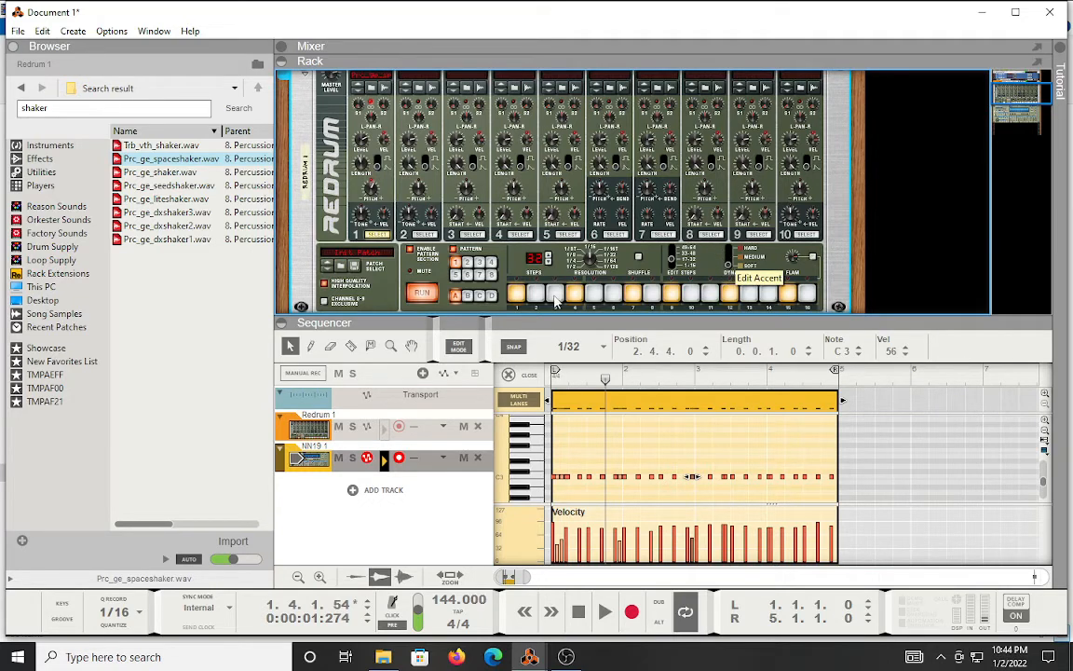
click(651, 299)
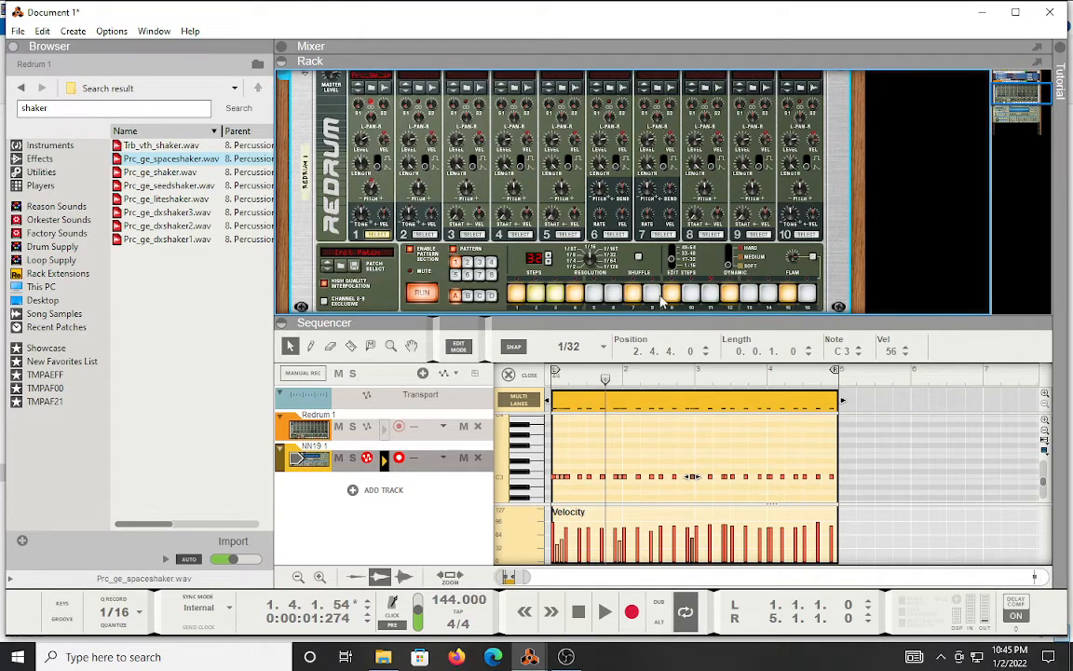
click(768, 296)
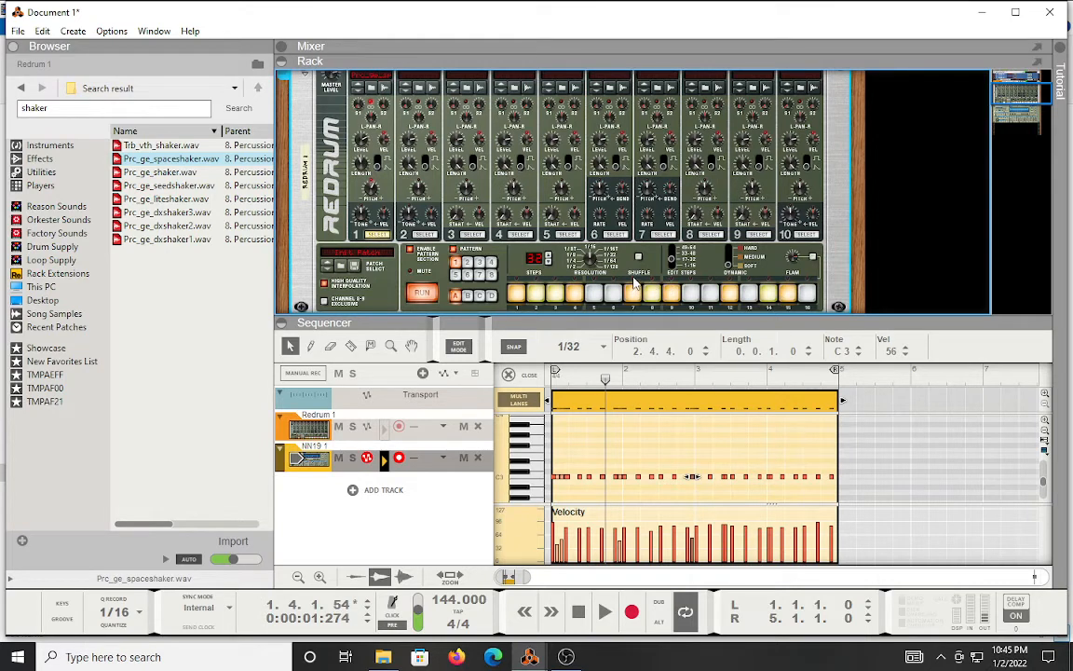
Apply flams to the channel 1 hits on steps 23 and 24 and adjust the flam amount.
mouse_move(791, 268)
click(634, 295)
click(634, 297)
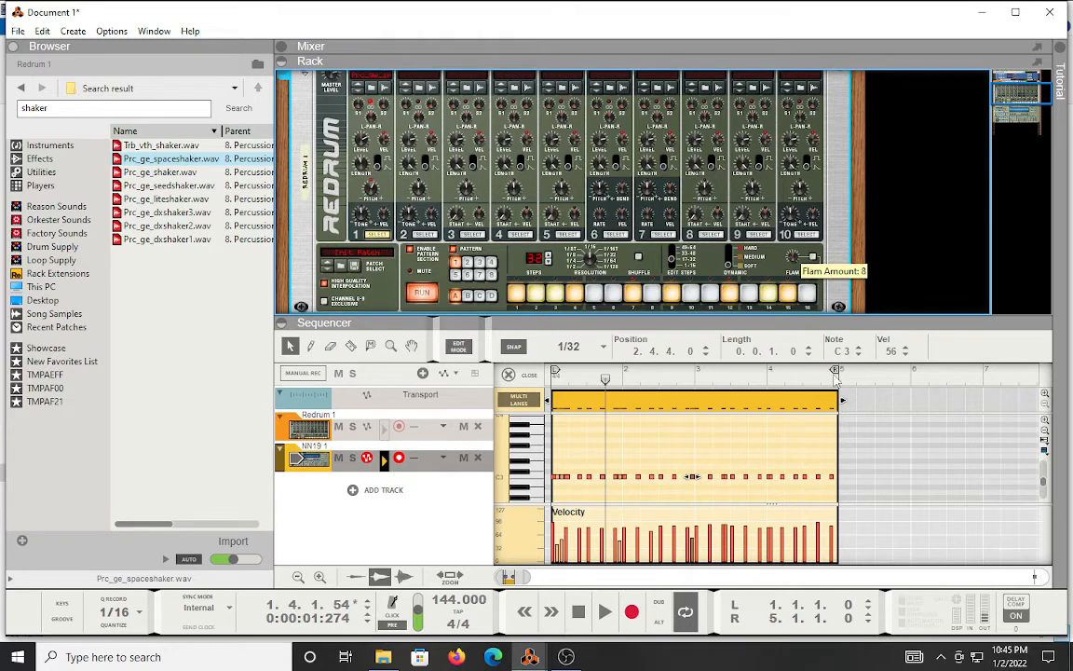
drag(794, 260, 802, 261)
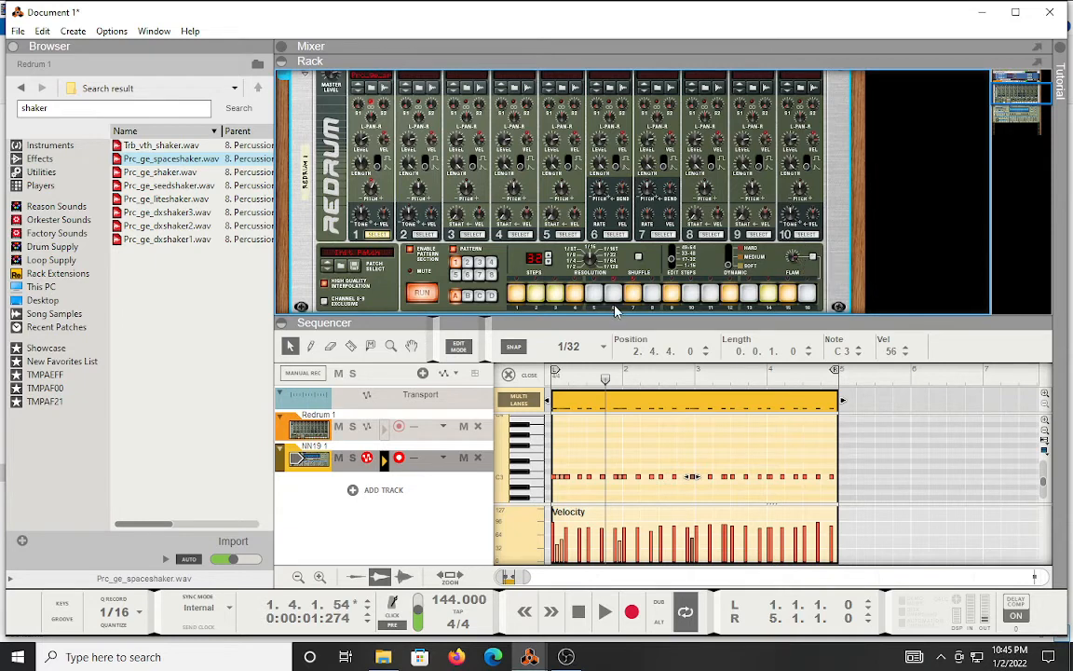
click(652, 295)
Stop playback, copy the Redrum pattern to its sequencer track, and return to the arrangement view.
click(578, 613)
right_click(701, 231)
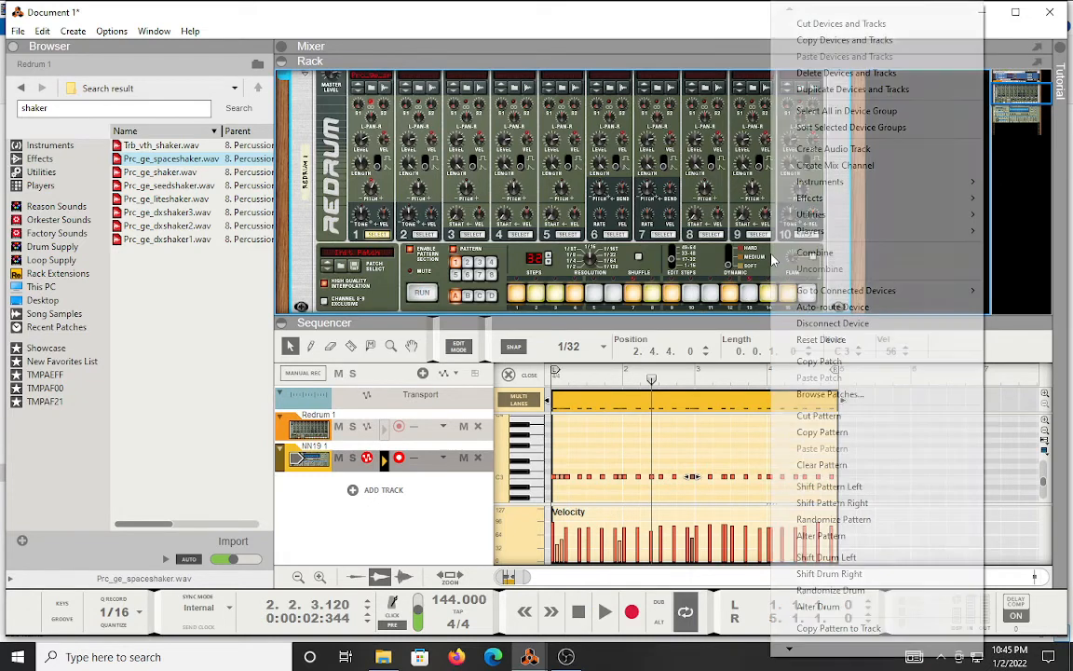
click(836, 629)
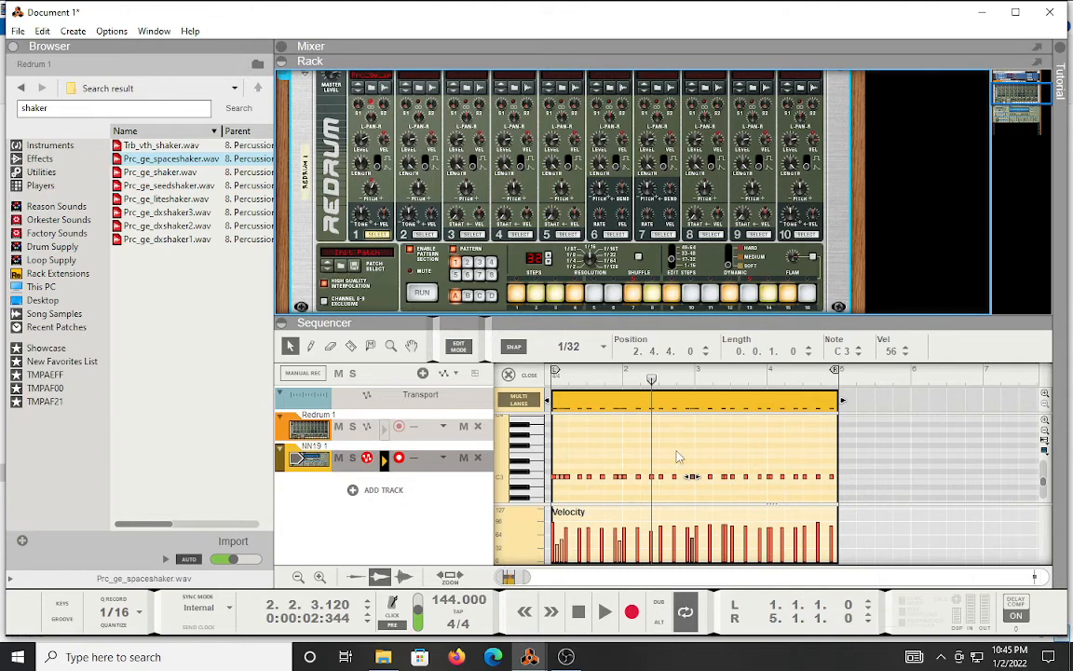
click(508, 375)
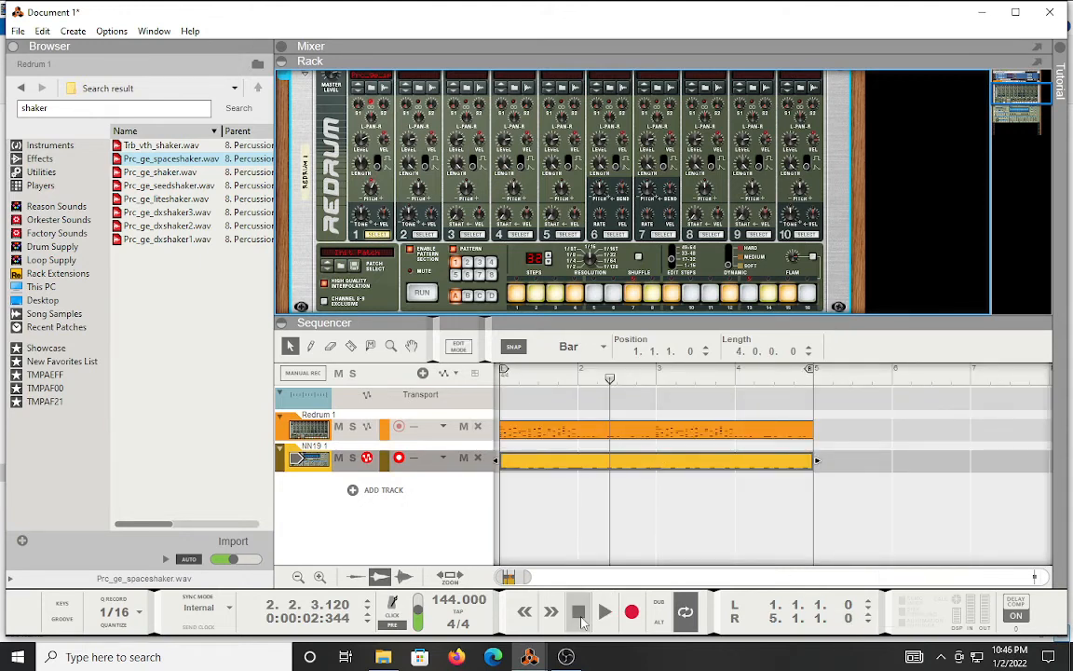
Mute the NN19 1 track and audition the Redrum 1 part on its own, ending with the Redrum pattern stopped.
click(347, 477)
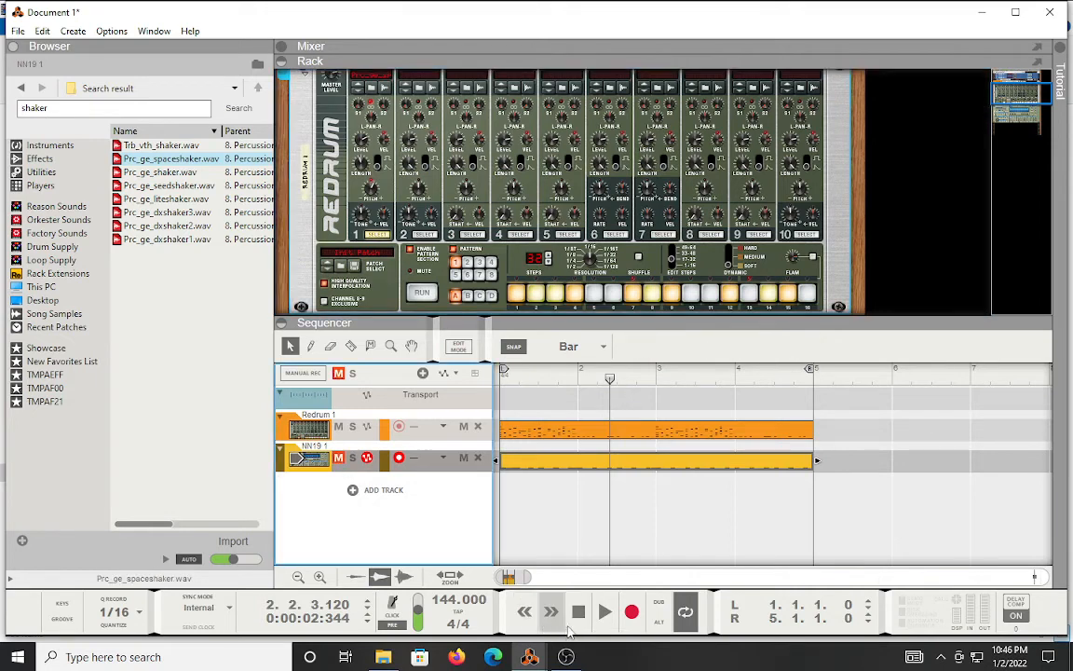
click(577, 613)
click(603, 614)
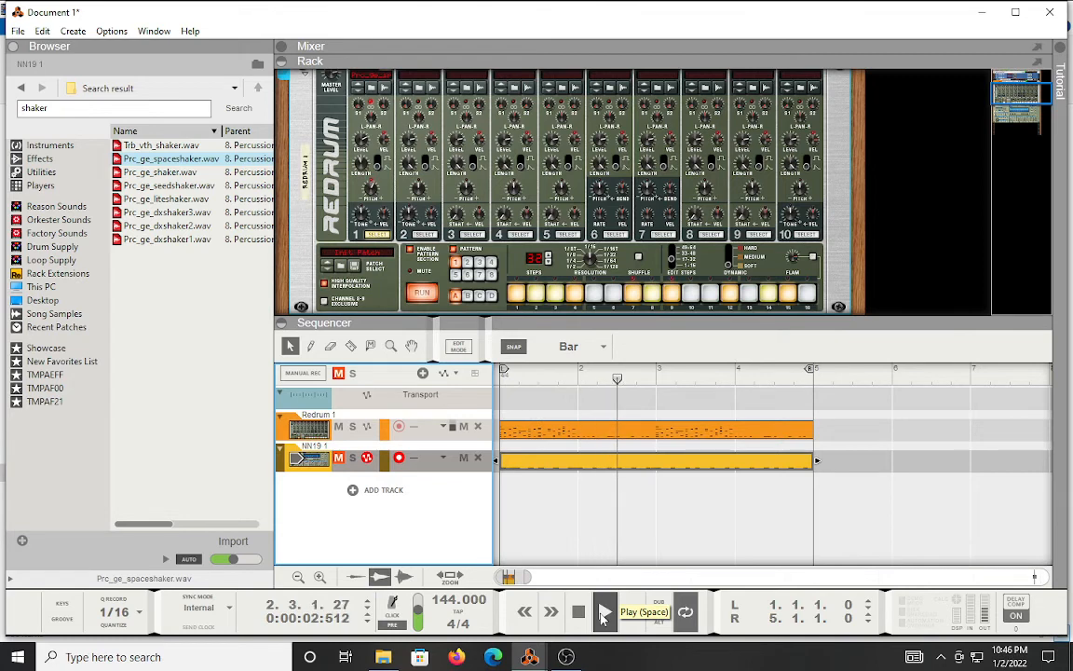
click(423, 296)
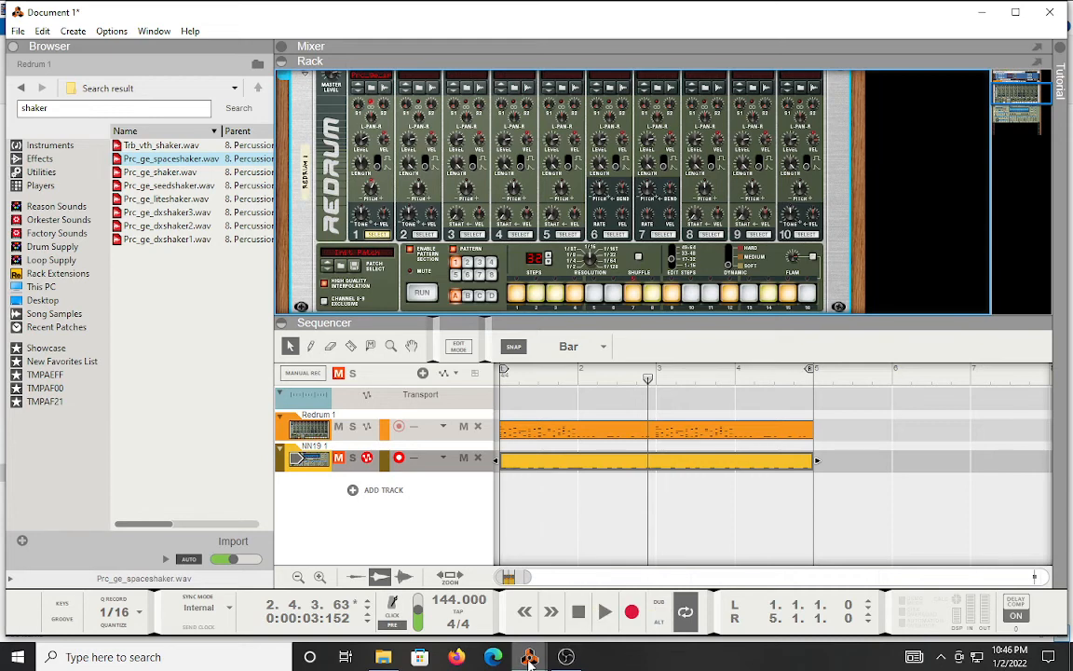
Switch to the Drill Experiment 1-2-2022 song and play it from bar 5.
mouse_move(529, 657)
click(574, 585)
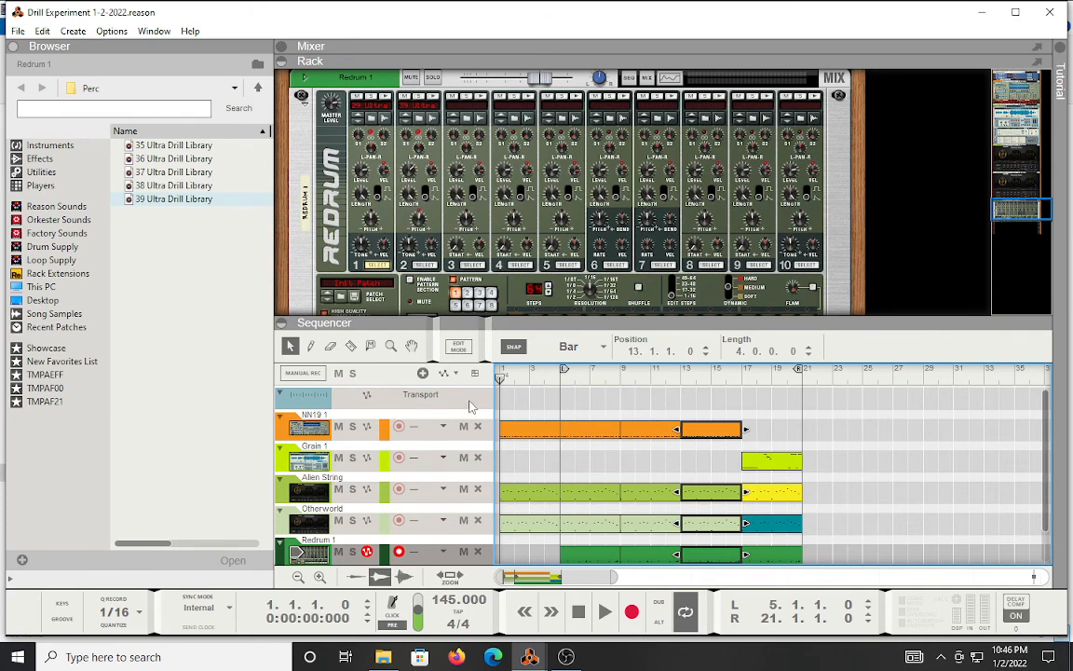
click(564, 374)
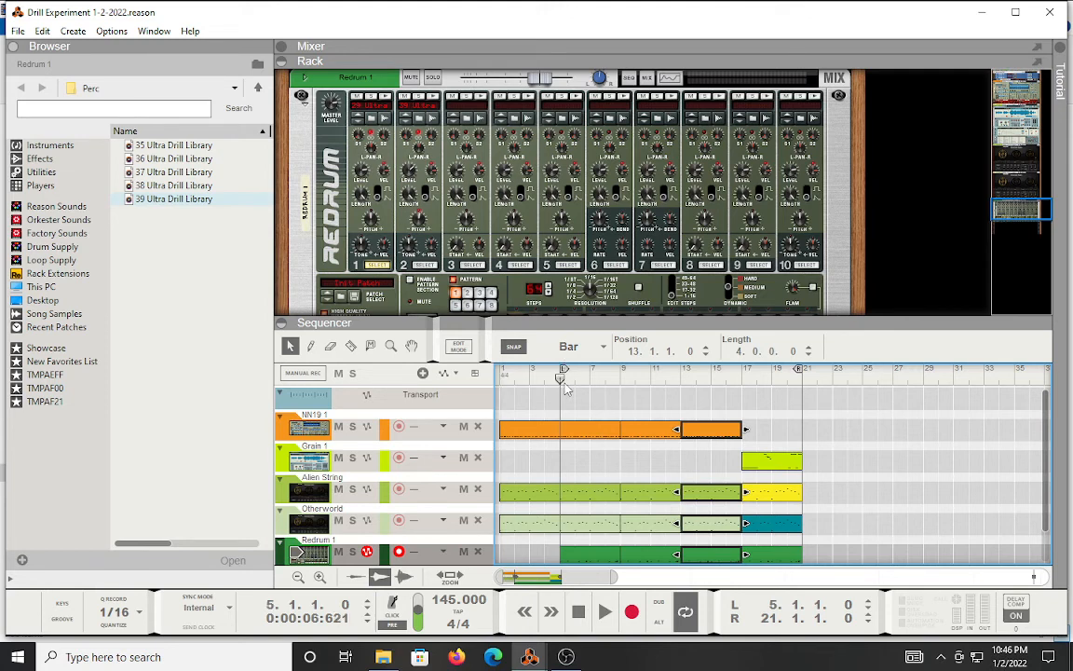
key(space)
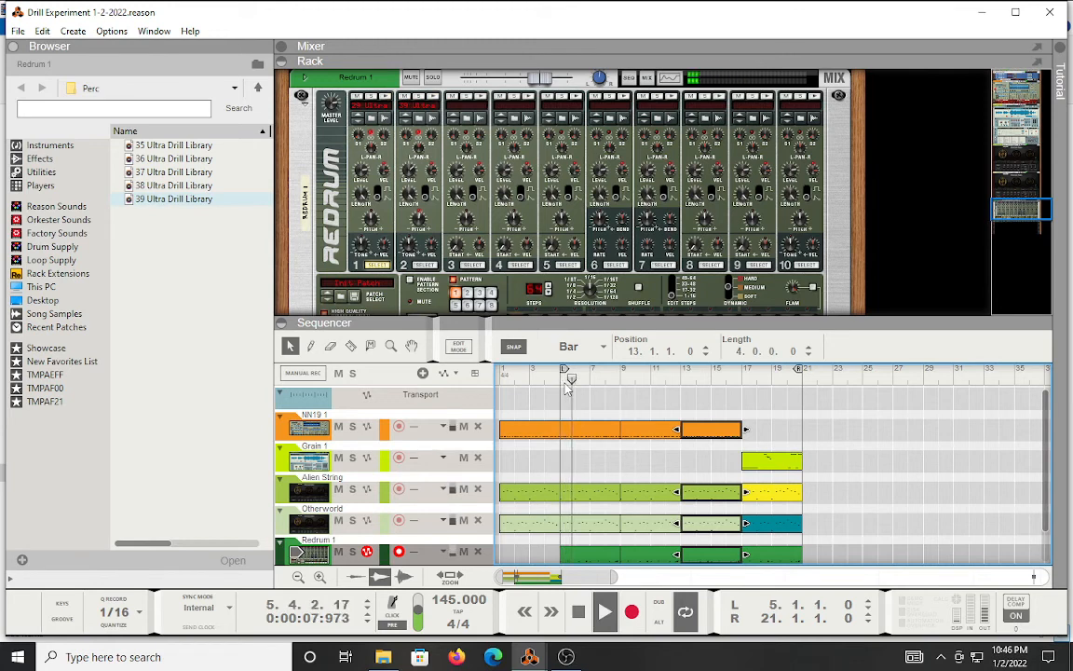